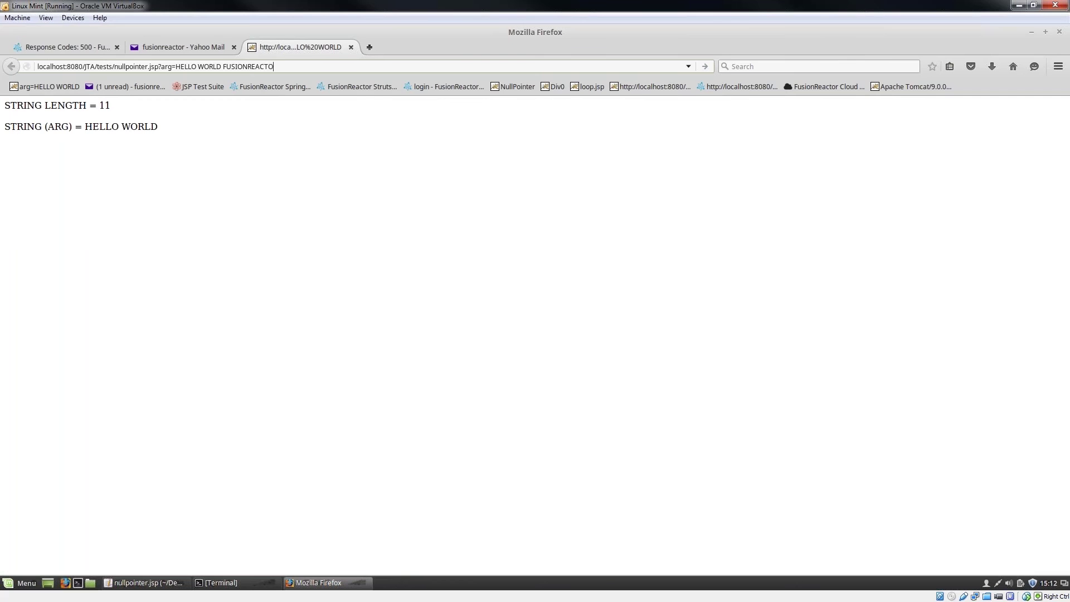
Step: Load nullpointer.jsp with the argument HELLO WORLD FUSIONREACTOR, and load the page again without any arg parameter
key(Return)
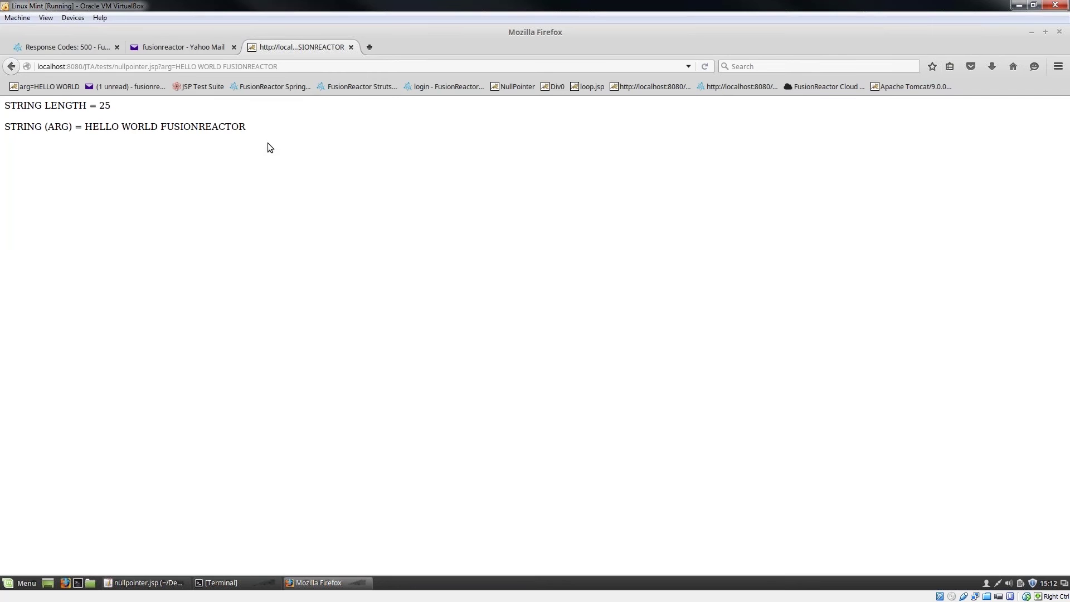
click(175, 66)
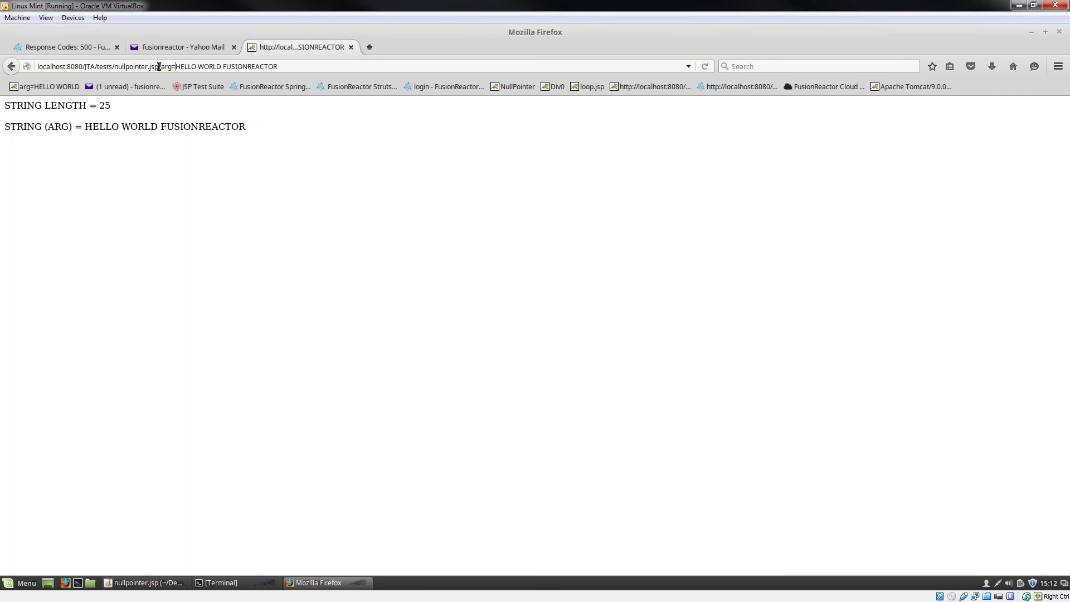
drag(158, 66, 284, 66)
key(BackSpace)
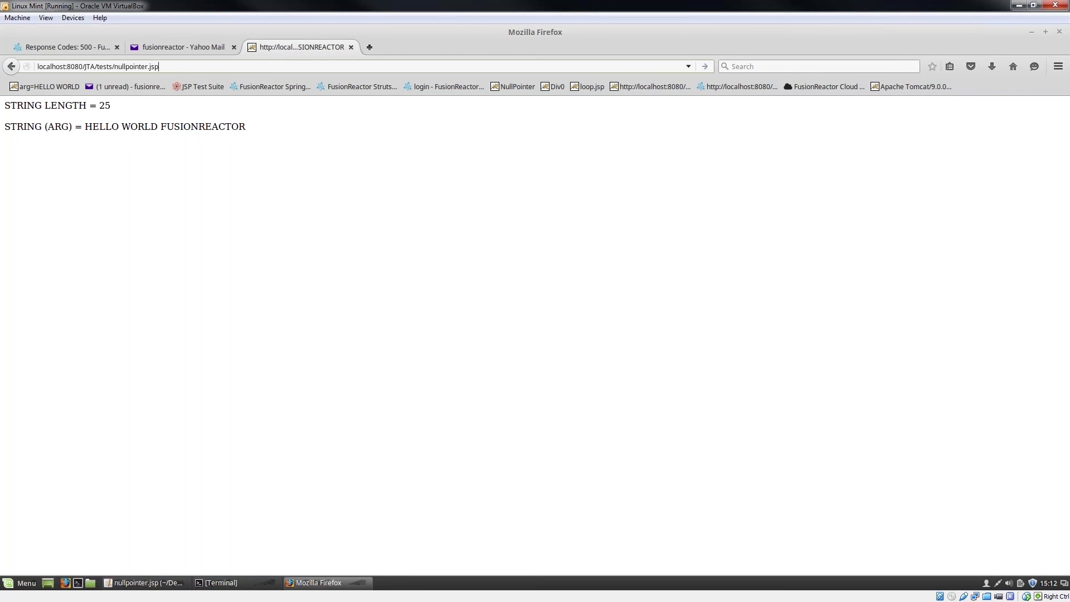
key(Return)
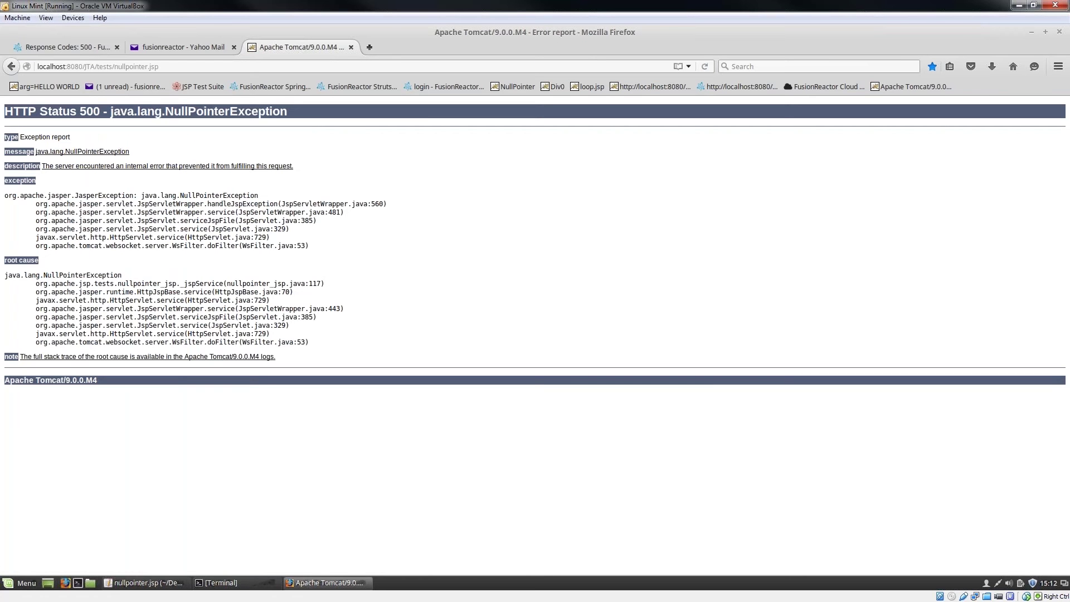
Step: Switch to FusionReactor, refresh the finished requests with response code 500, and open the details of the nullpointer.jsp request
click(86, 52)
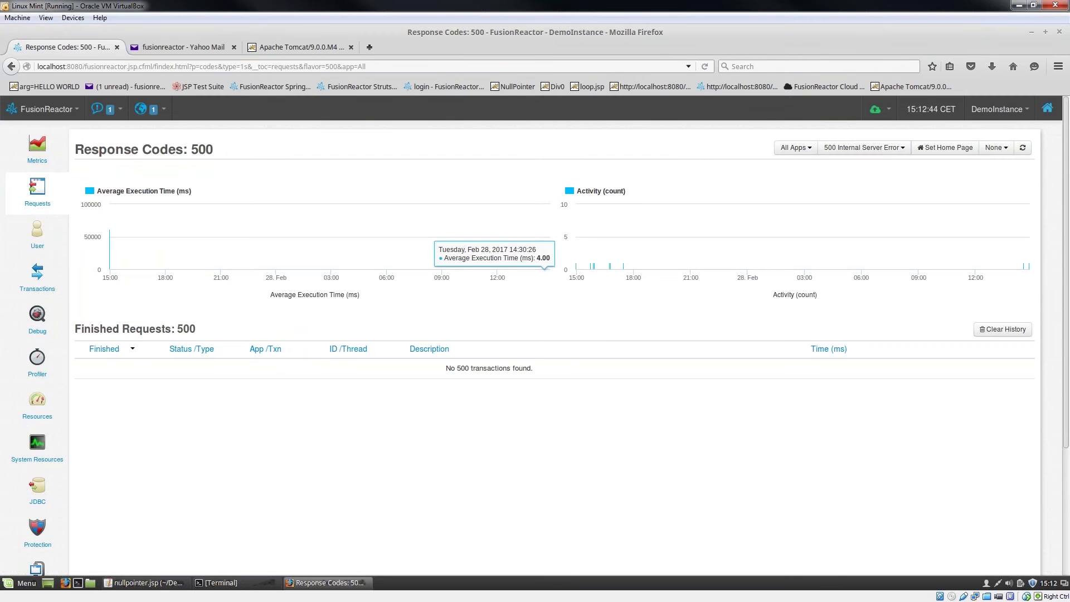
mouse_move(922, 256)
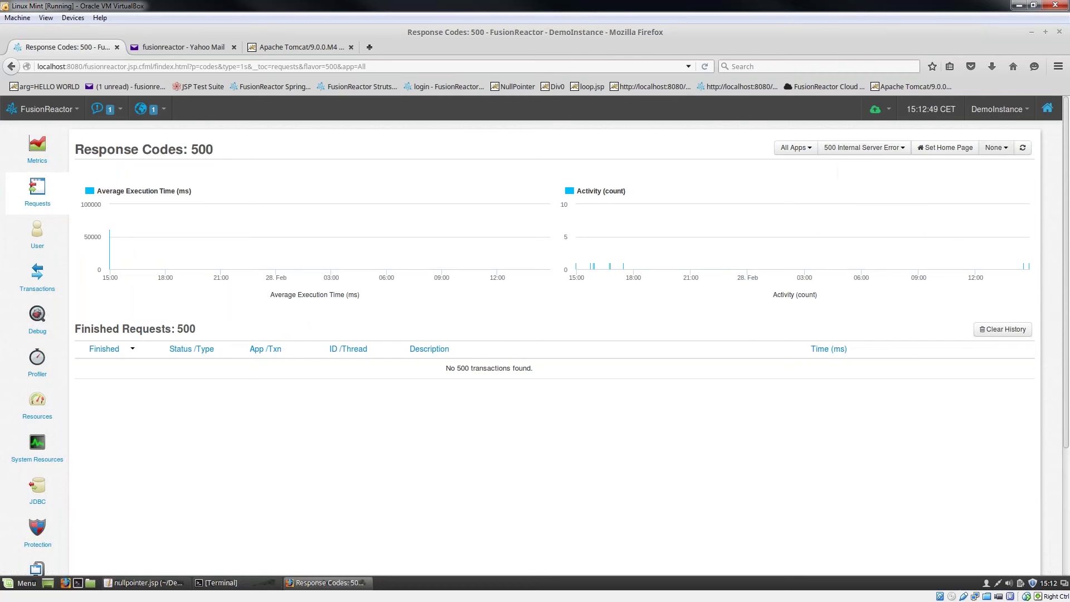
click(1023, 147)
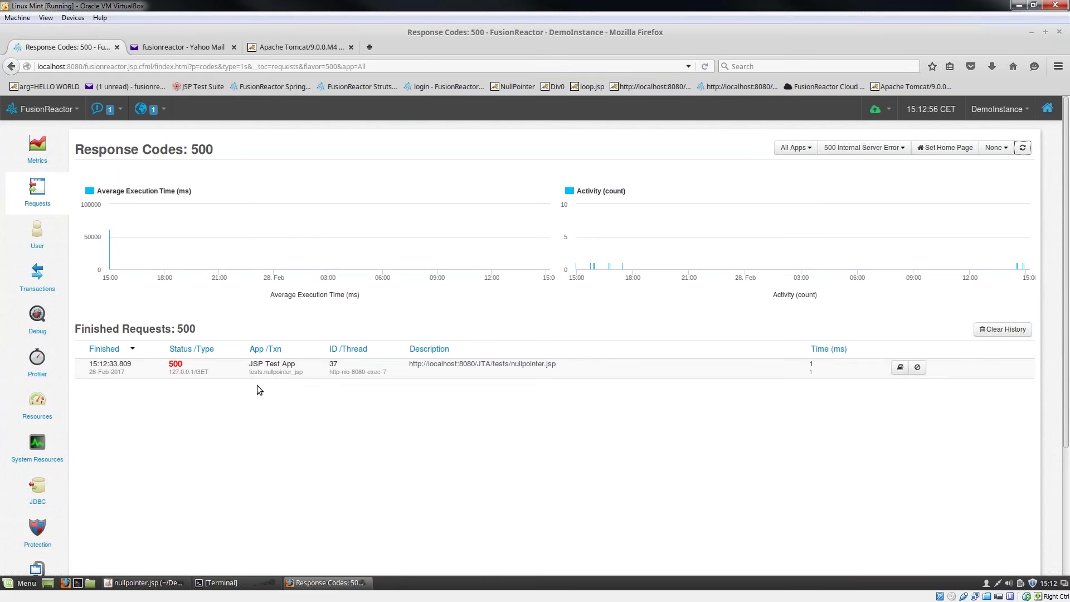
drag(306, 374, 277, 377)
click(422, 440)
click(900, 367)
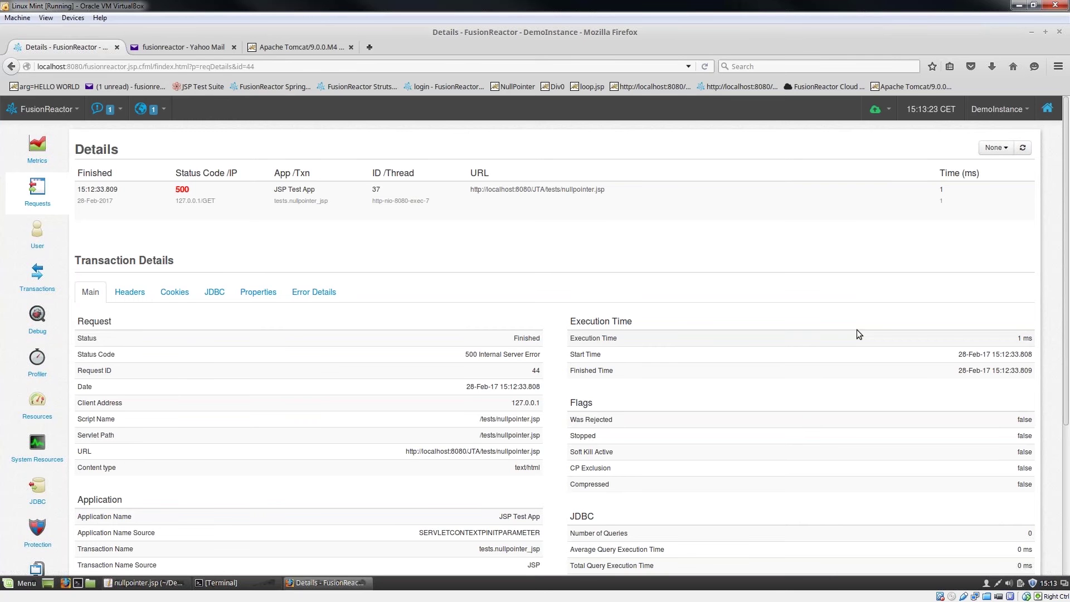
Step: Review the request's main transaction details, including the application, memory, flags, JDBC and thread sections
scroll(857, 330, down, 1)
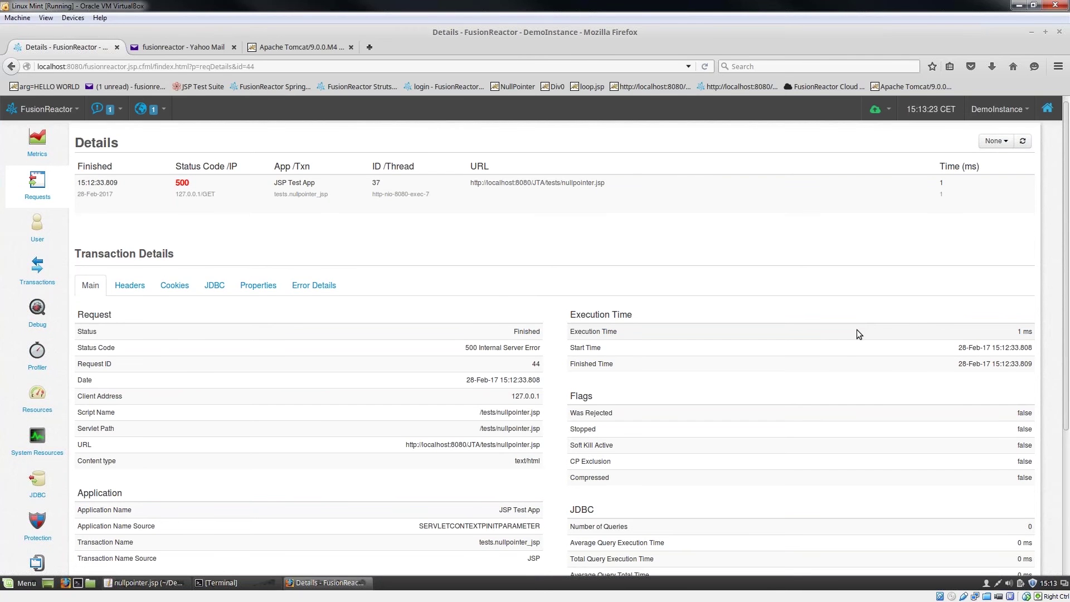
scroll(857, 330, down, 5)
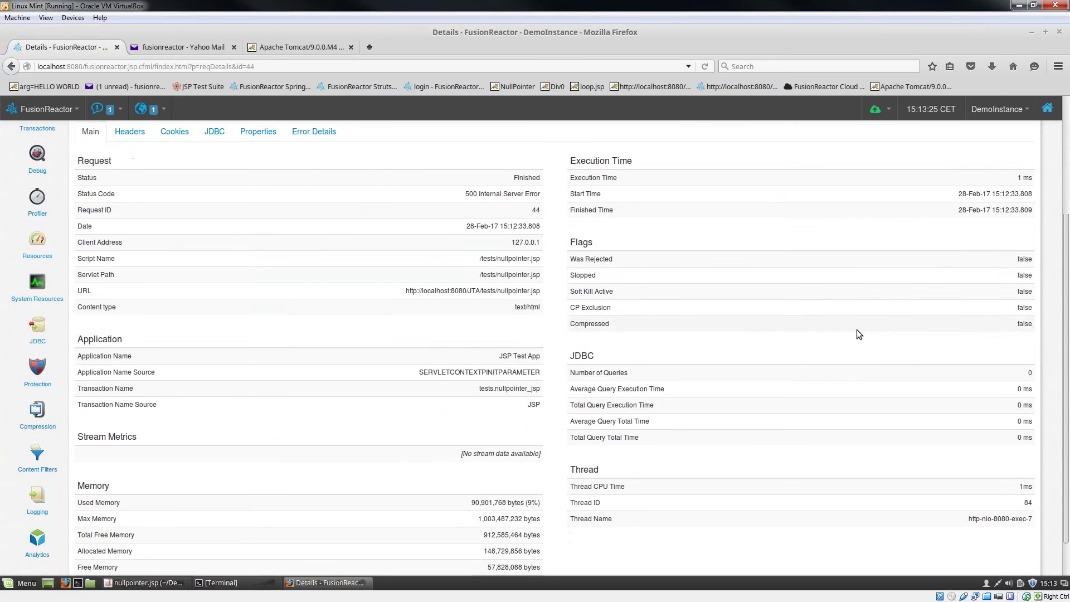
scroll(857, 333, down, 2)
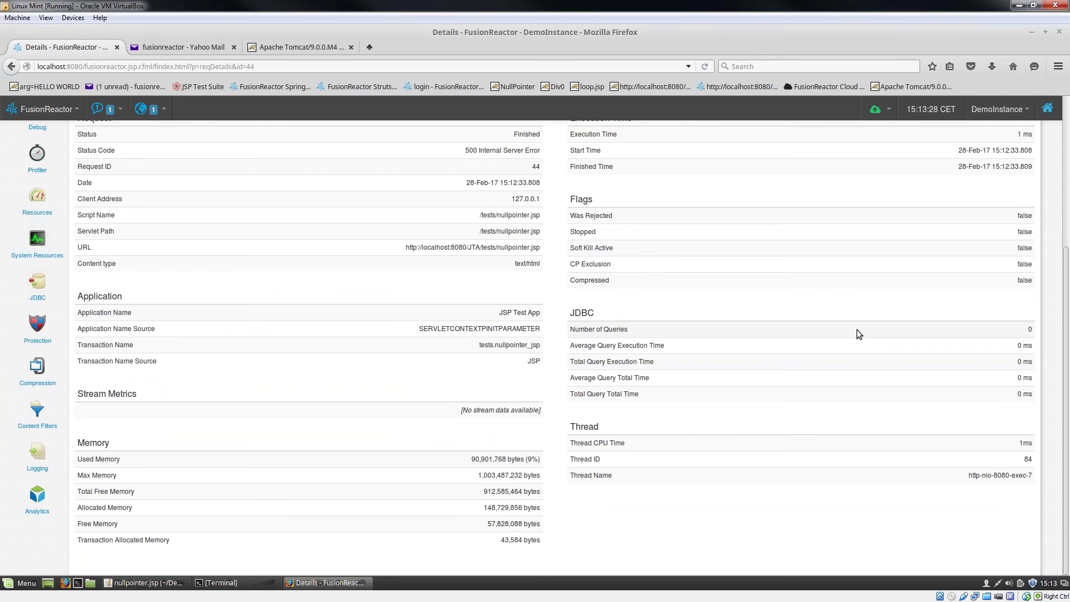
scroll(857, 330, up, 1)
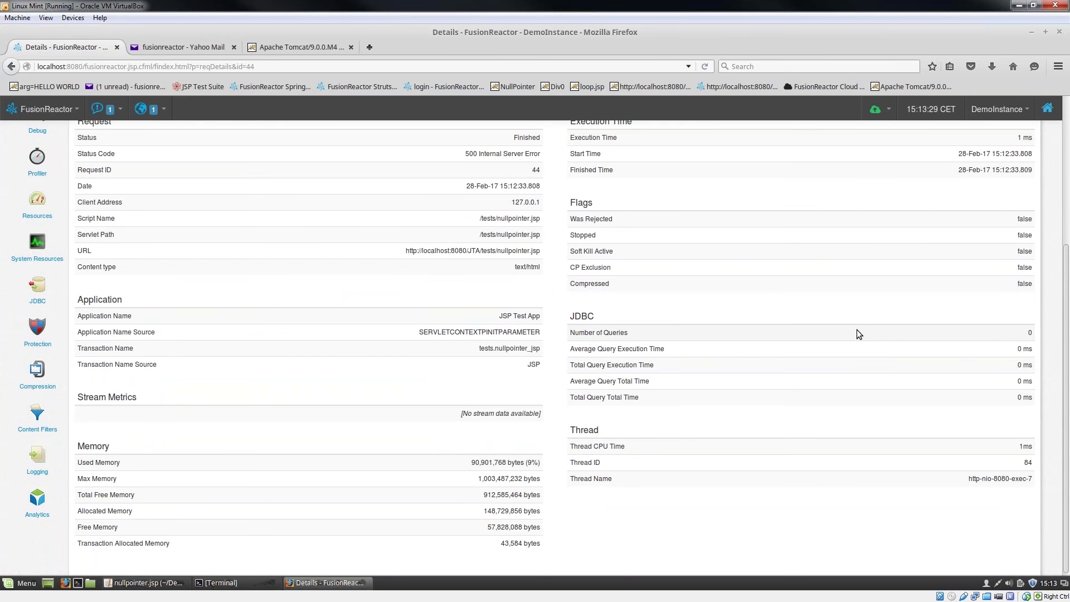
scroll(857, 334, up, 6)
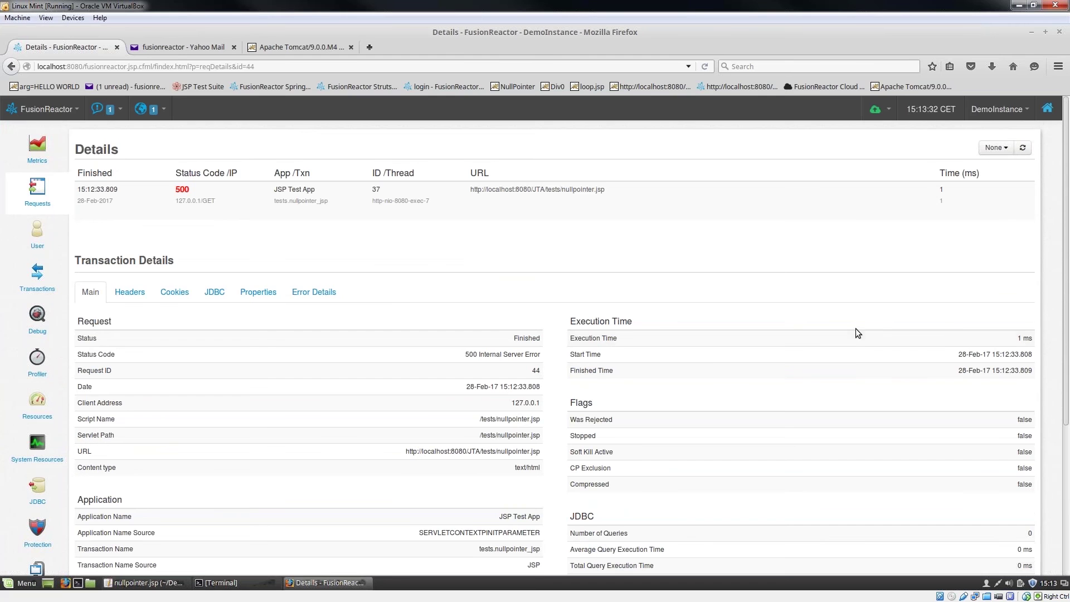
Step: Show the request's error details and view the decompiled _jspService method from the Caused By stack trace
click(323, 296)
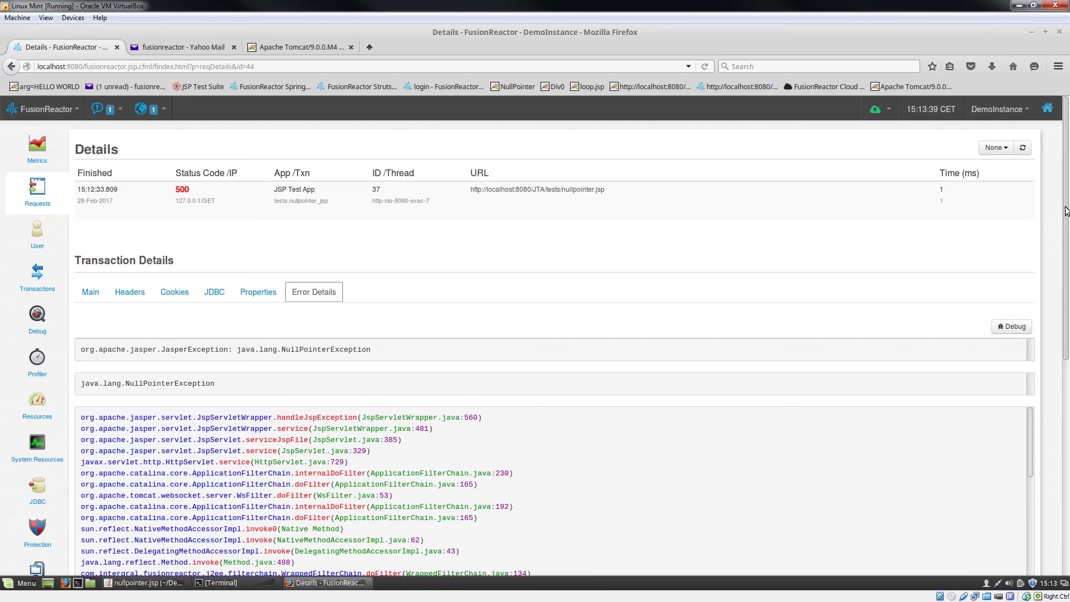
scroll(1066, 212, down, 1)
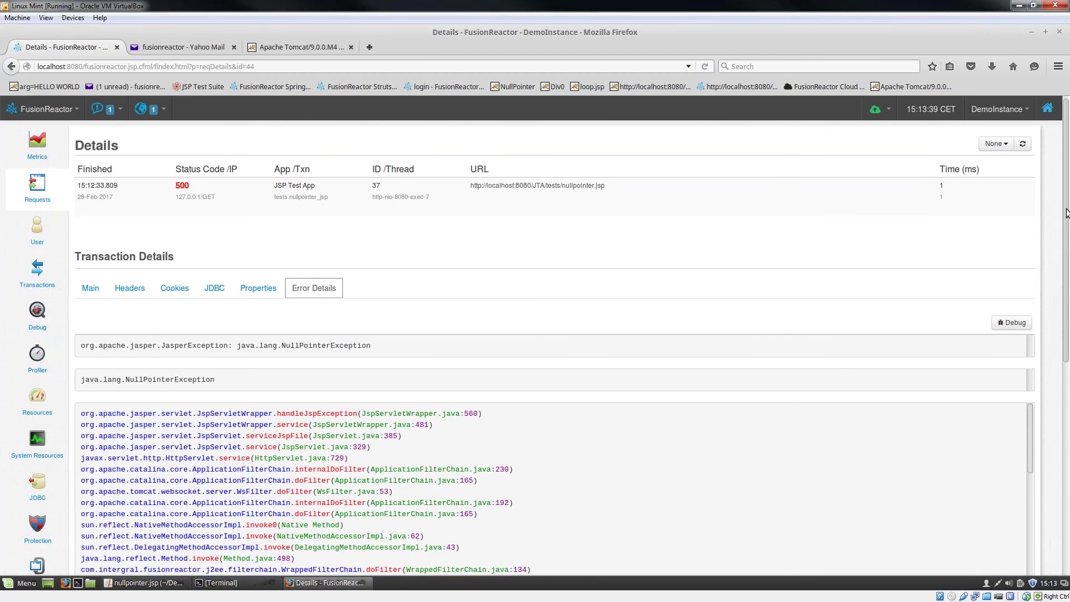
drag(1066, 209, 1066, 210)
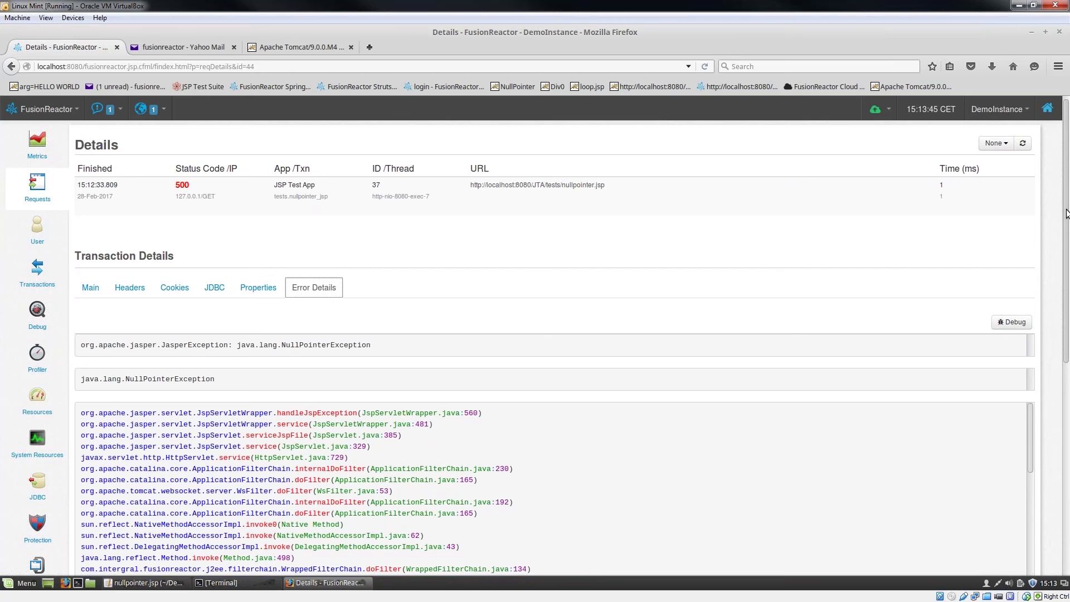
scroll(1066, 225, down, 1)
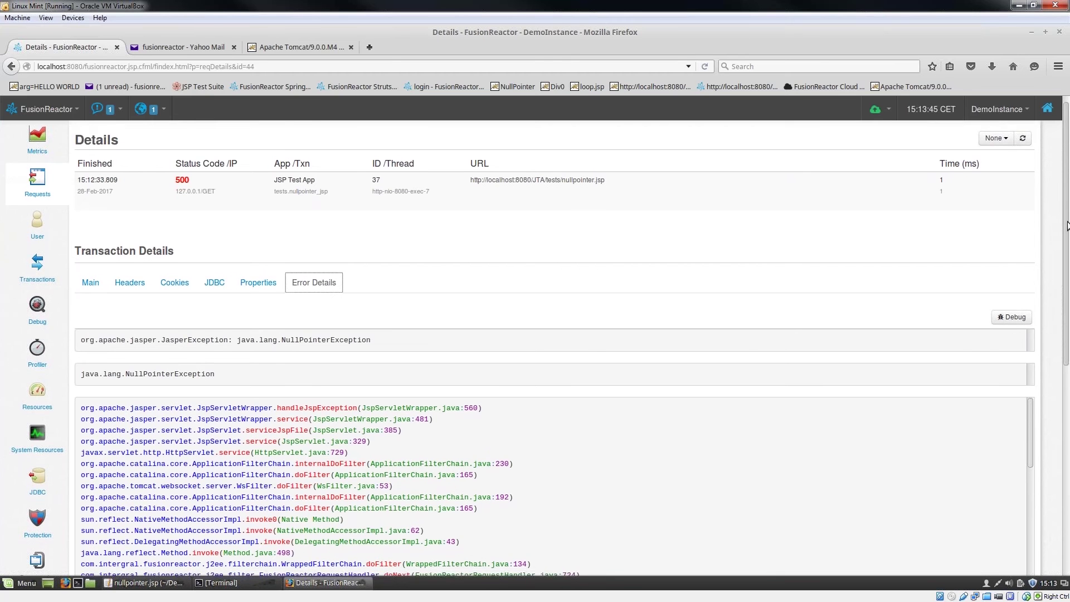
drag(1066, 226, 1067, 454)
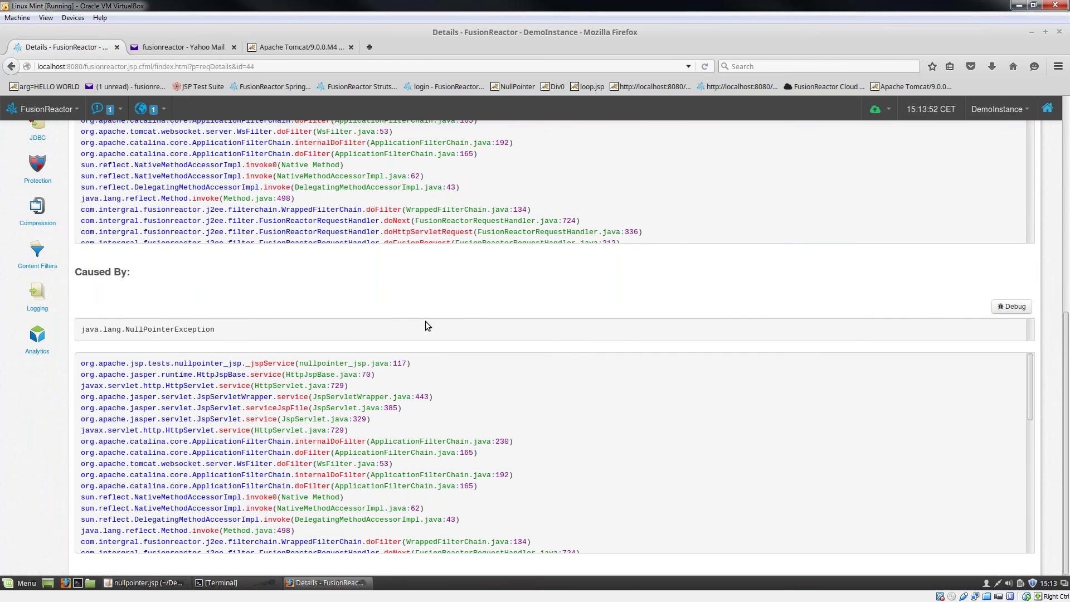
click(273, 365)
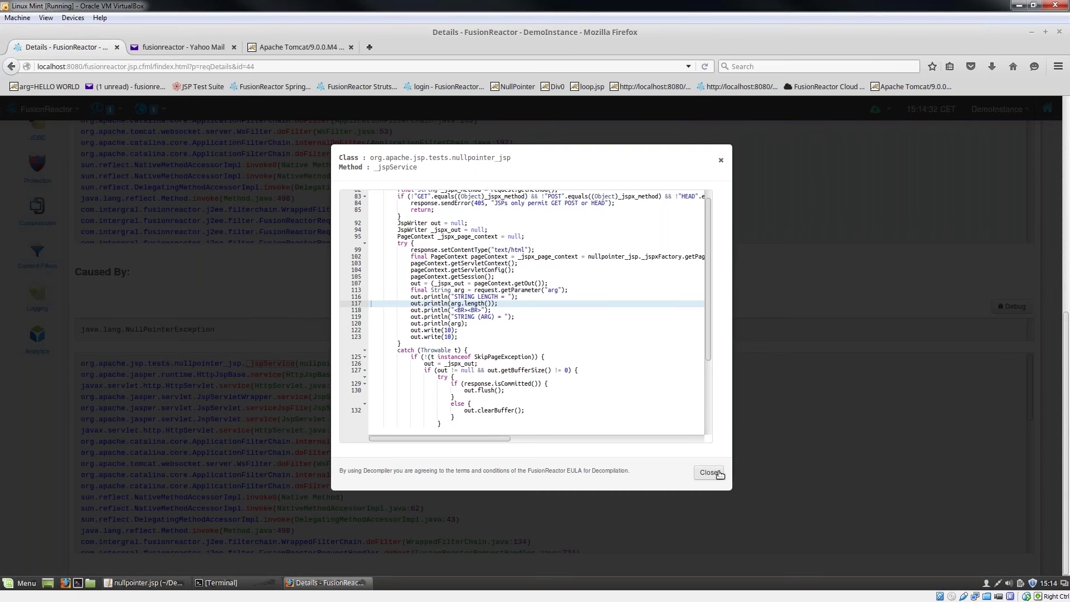
click(710, 472)
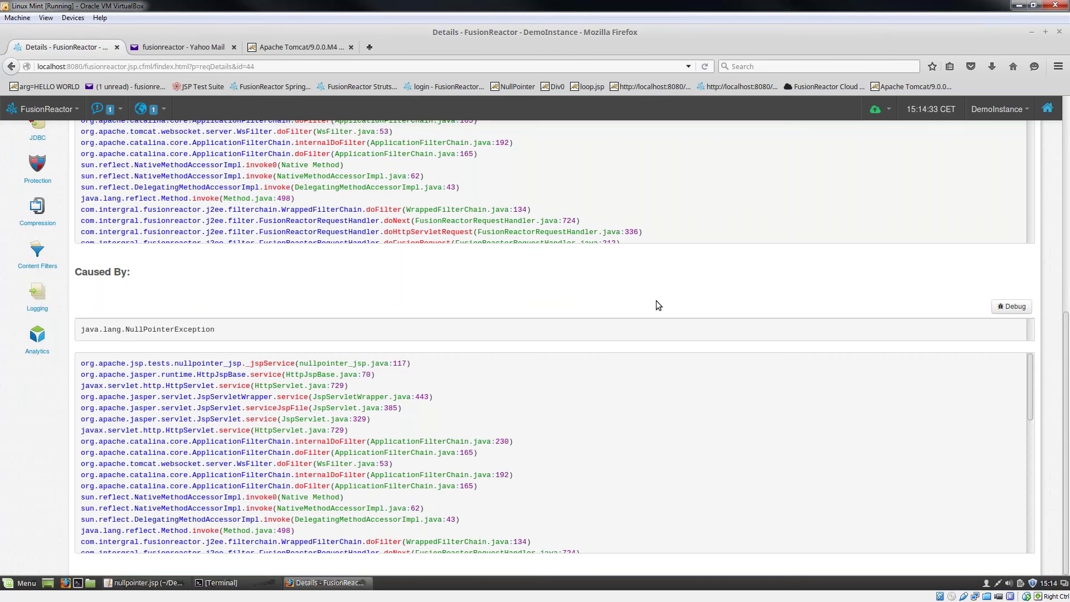
Step: Create a breakpoint at nullpointer_jsp.java line 117 from the Caused By trace with an Email Alert trigger handler, updating the existing breakpoint
click(357, 368)
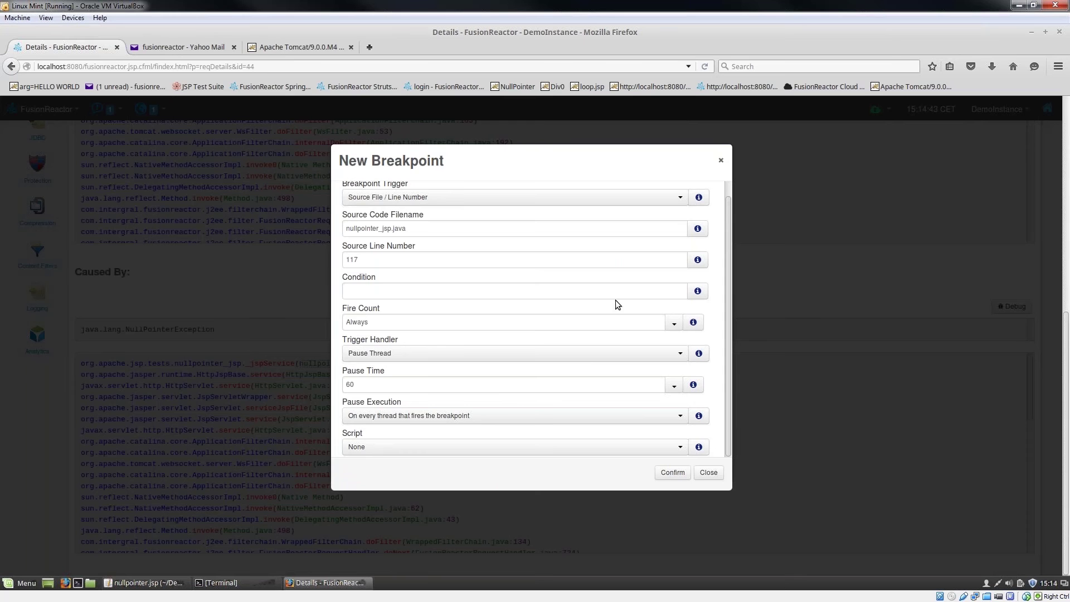
scroll(615, 304, up, 1)
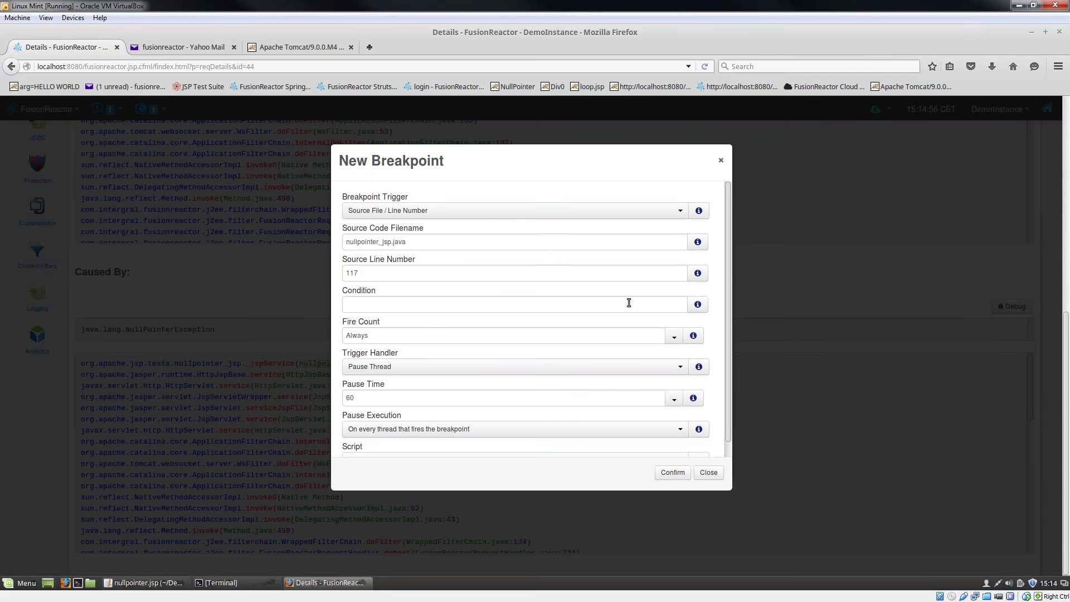
click(681, 367)
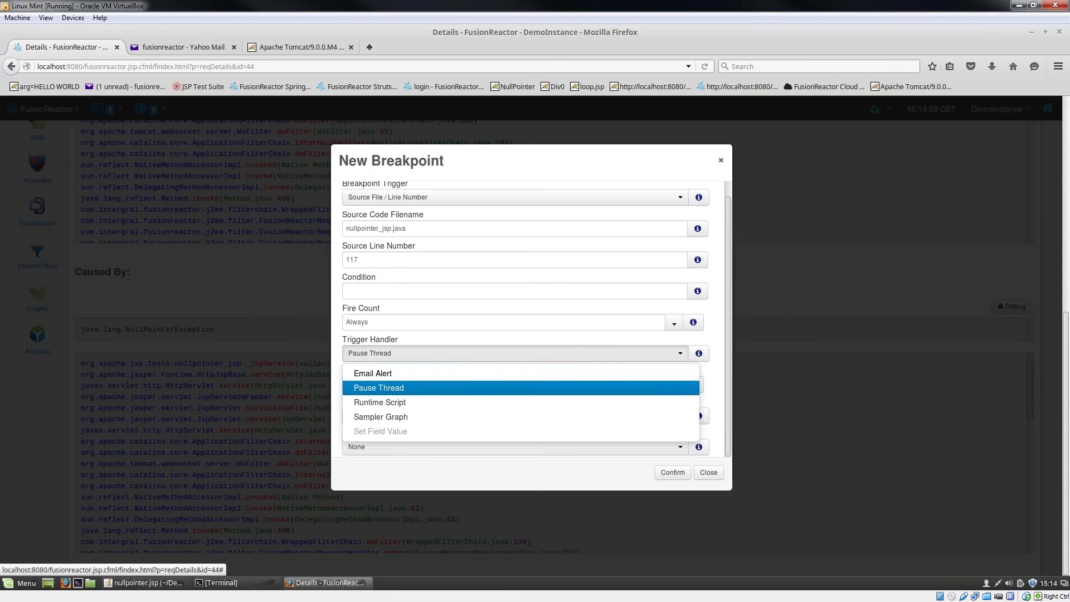
click(657, 378)
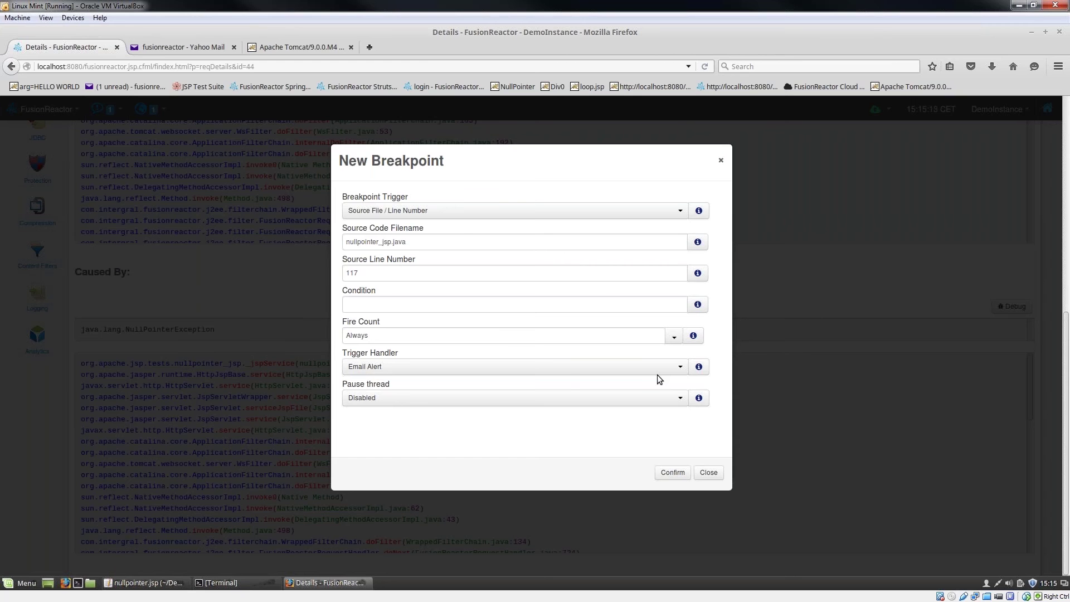
click(672, 473)
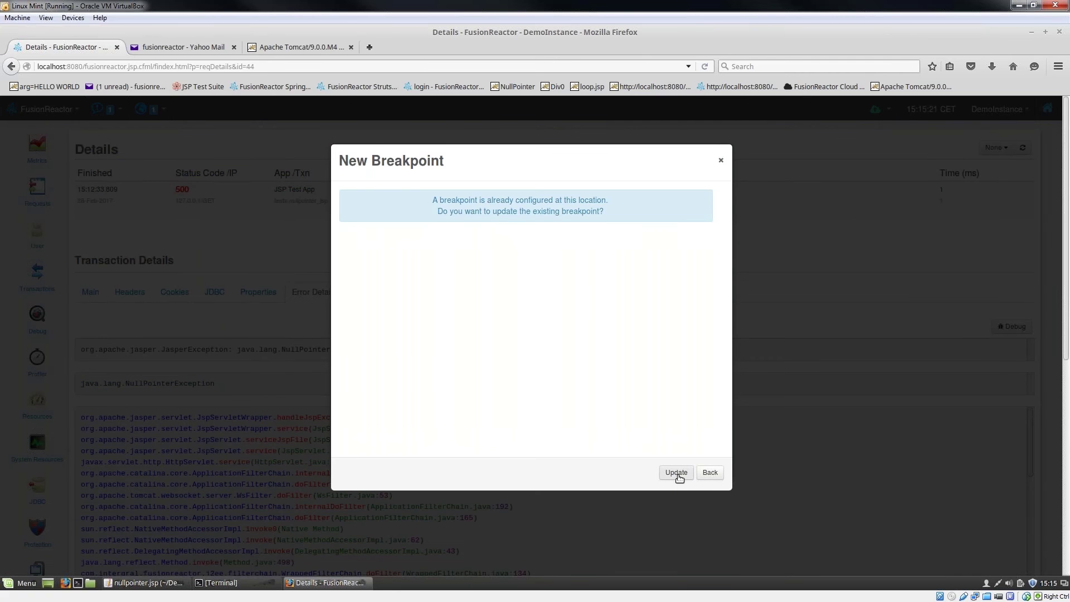
click(676, 474)
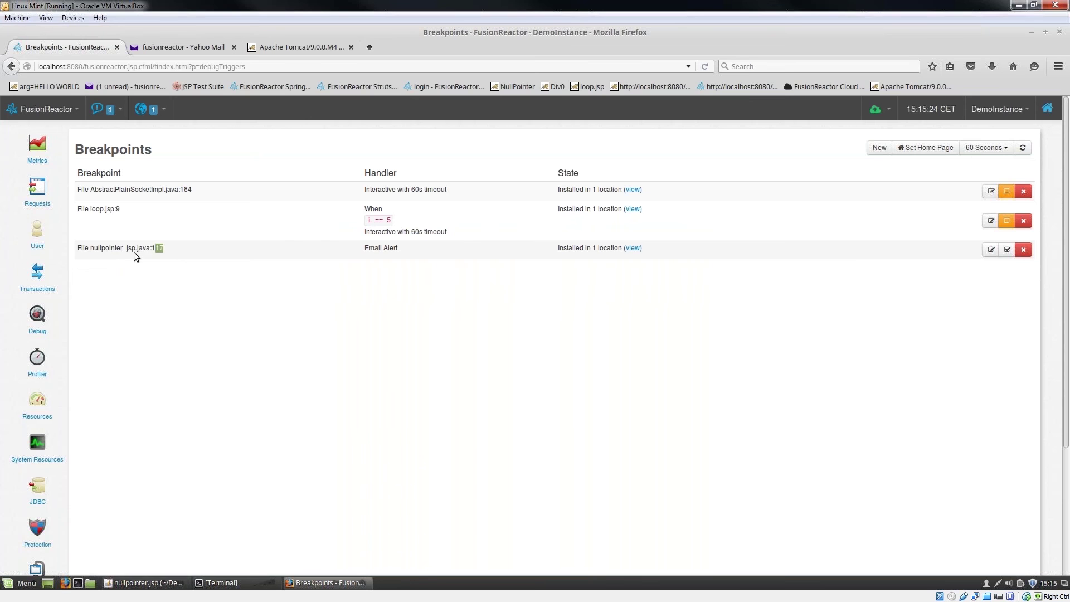
drag(134, 252, 84, 249)
drag(399, 246, 370, 247)
Step: Request nullpointer.jsp again without an argument to fire the breakpoint
click(307, 49)
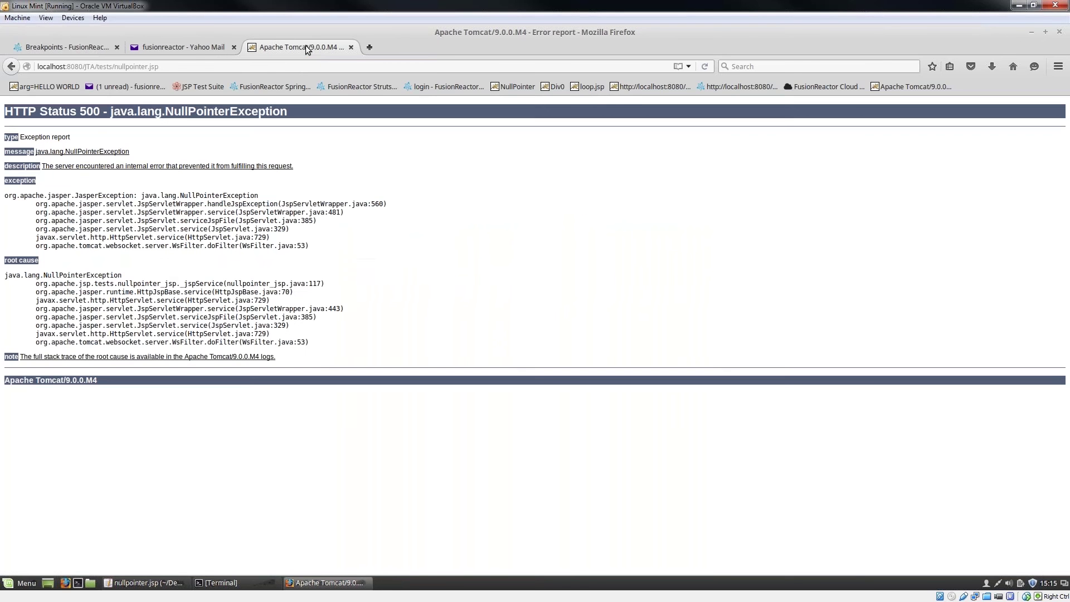
click(254, 70)
key(Return)
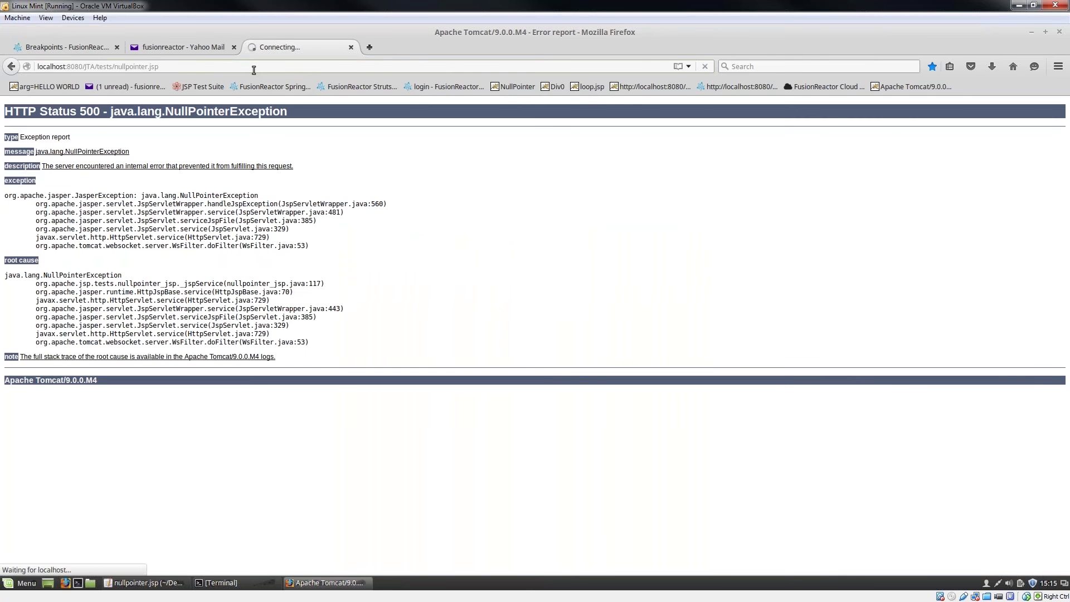
Step: Switch to Yahoo Mail, open the FusionReactor Production Debugger Alert in the inbox, and review its stack trace and local variables
click(179, 52)
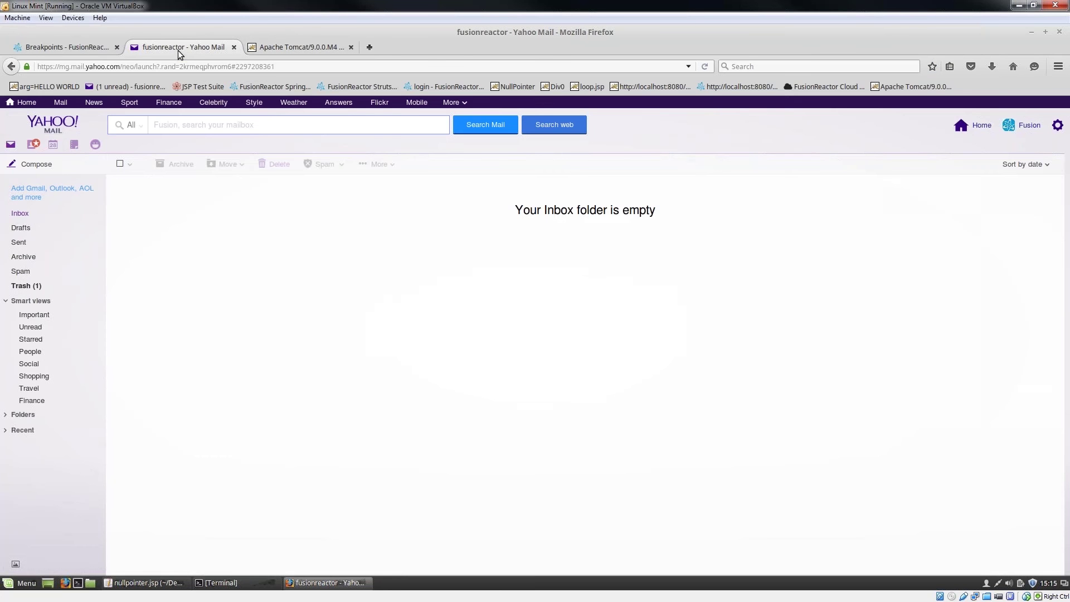
click(20, 214)
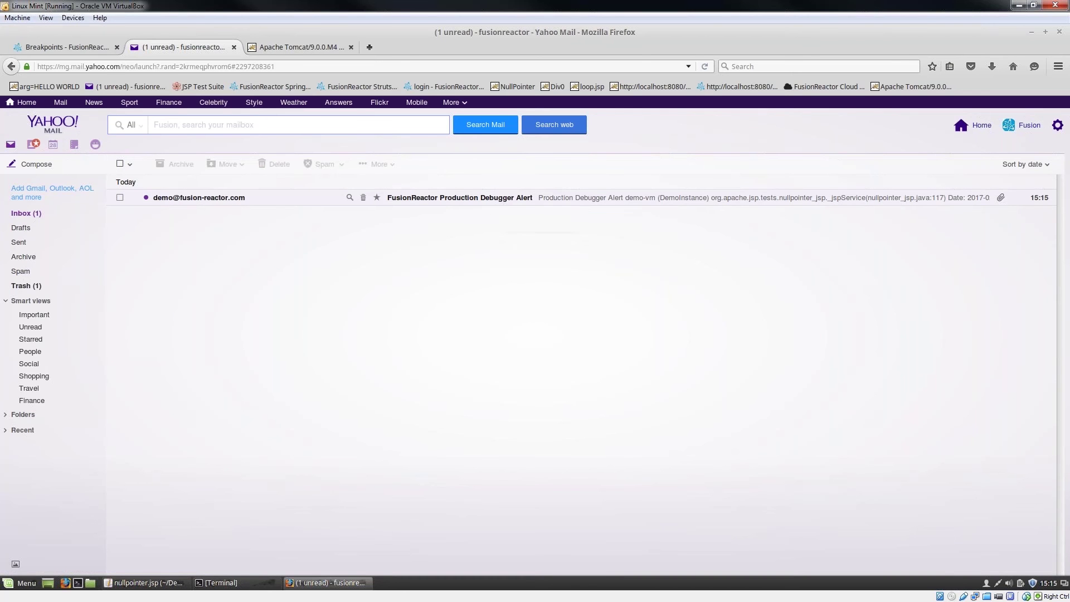
click(494, 202)
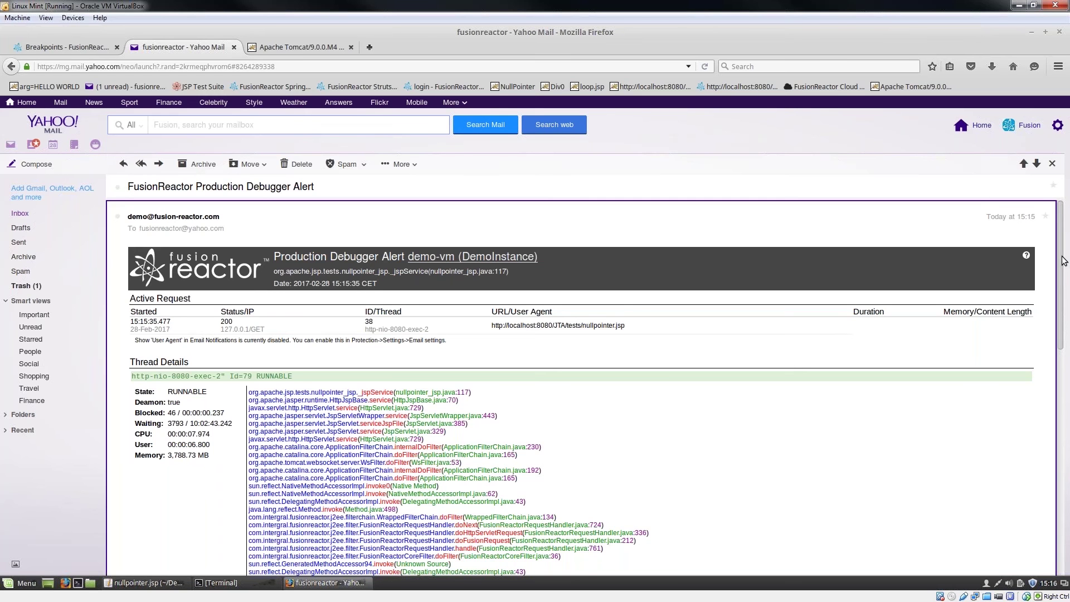
drag(1063, 260, 1065, 296)
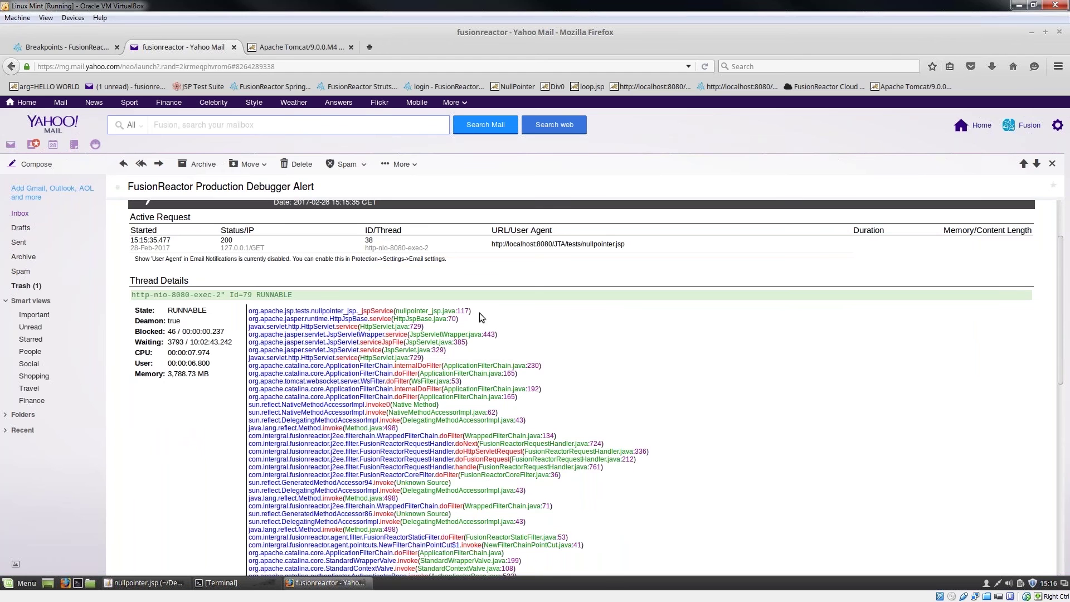
drag(471, 311, 395, 311)
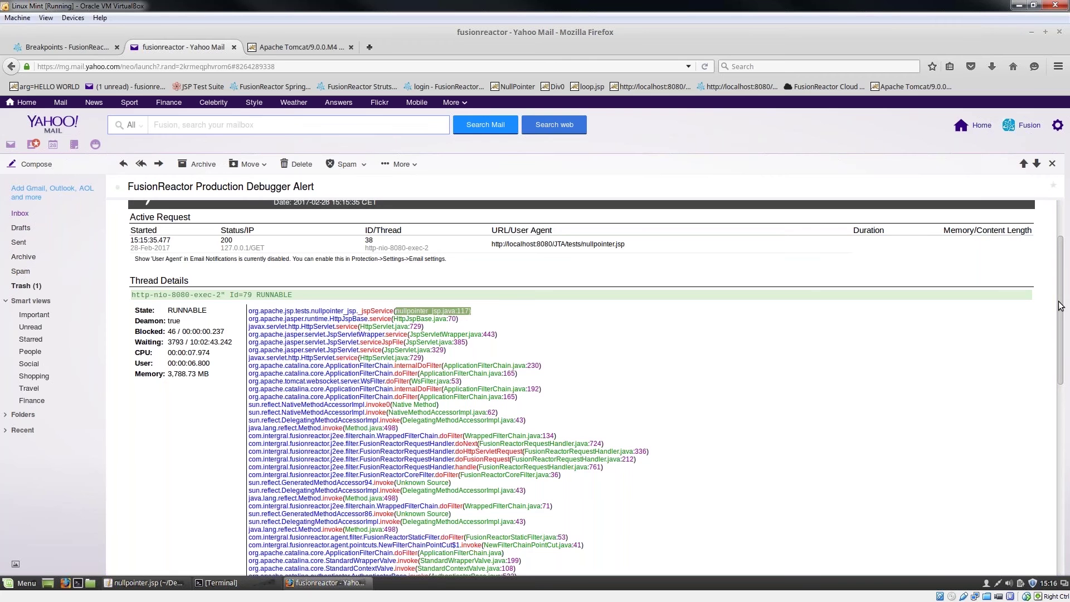
scroll(1062, 312, down, 1)
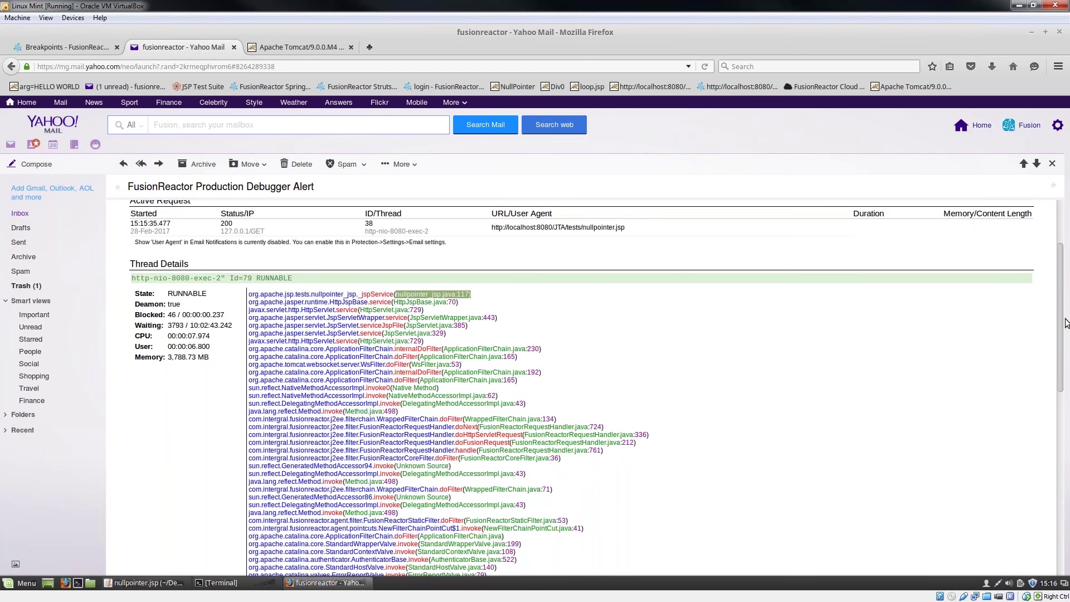
drag(1065, 323, 1062, 474)
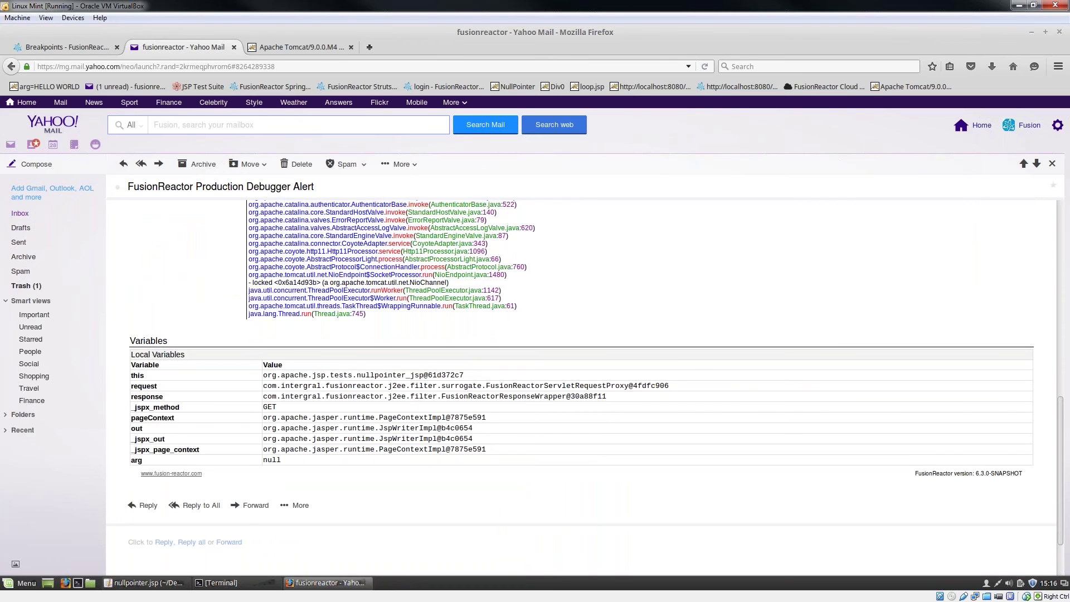
Step: Check the value of the arg local variable in the debugger alert email and look back over the stack trace
double_click(138, 461)
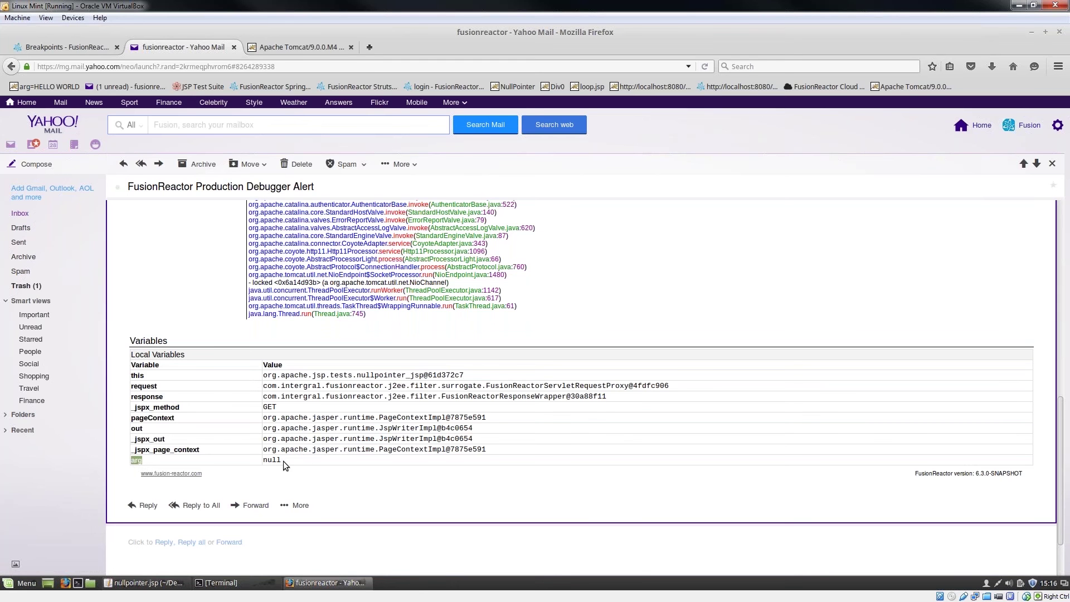
drag(276, 460, 263, 460)
scroll(719, 419, up, 2)
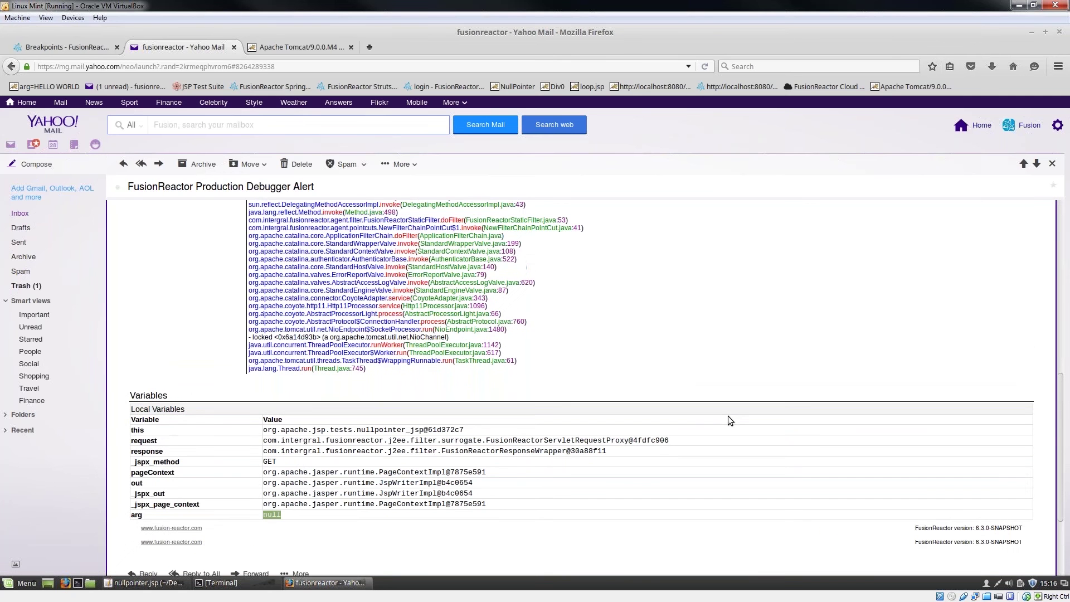
scroll(728, 415, up, 7)
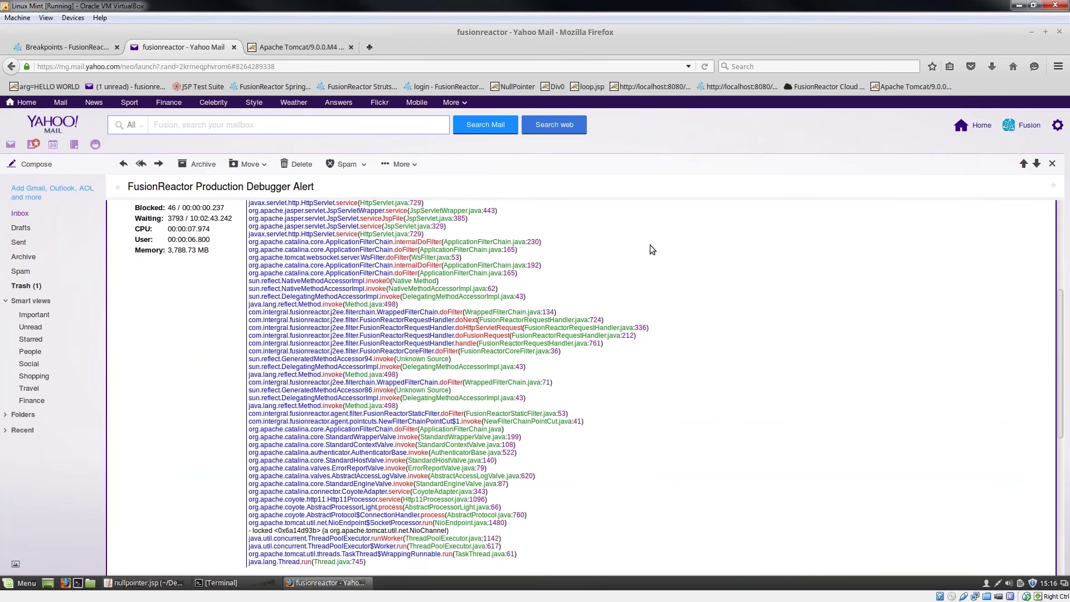
Step: In FusionReactor, edit the nullpointer_jsp.java:117 breakpoint to use the Pause Thread trigger handler with a pause time of 120
click(96, 53)
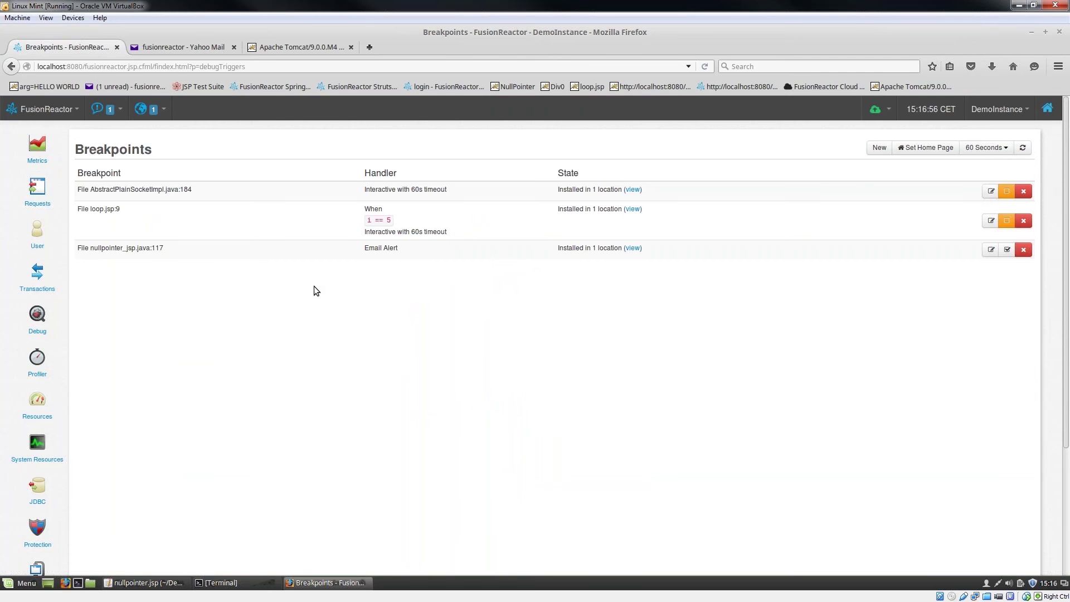
click(991, 250)
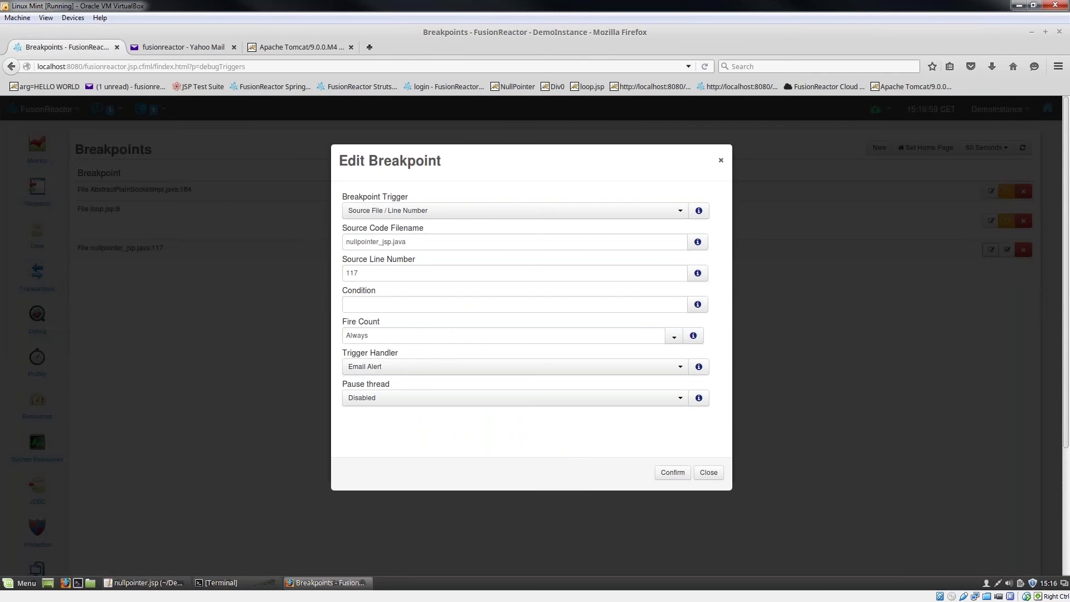
click(681, 370)
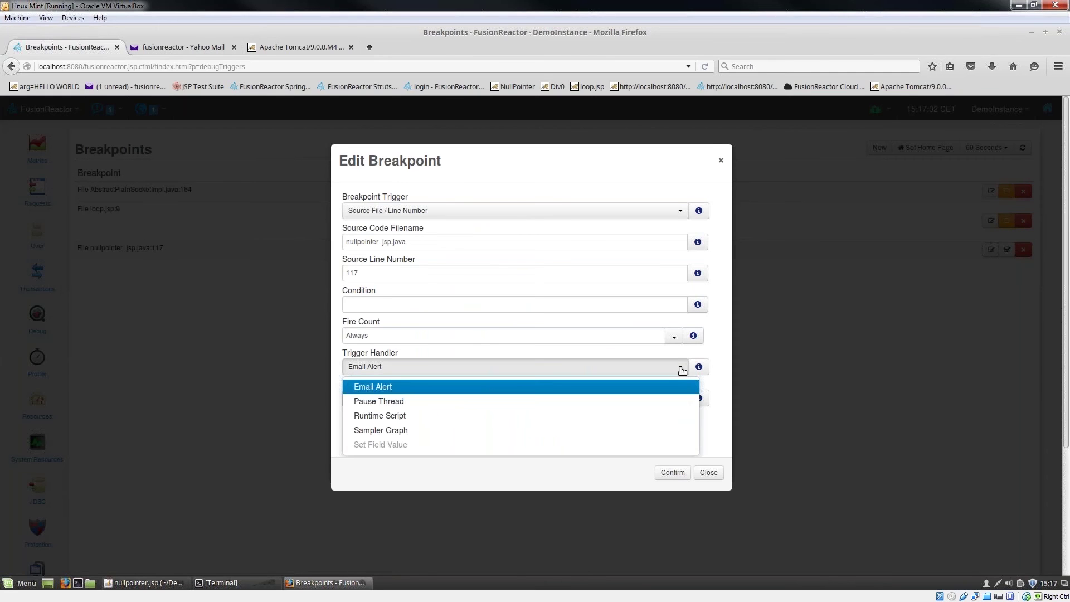
click(620, 404)
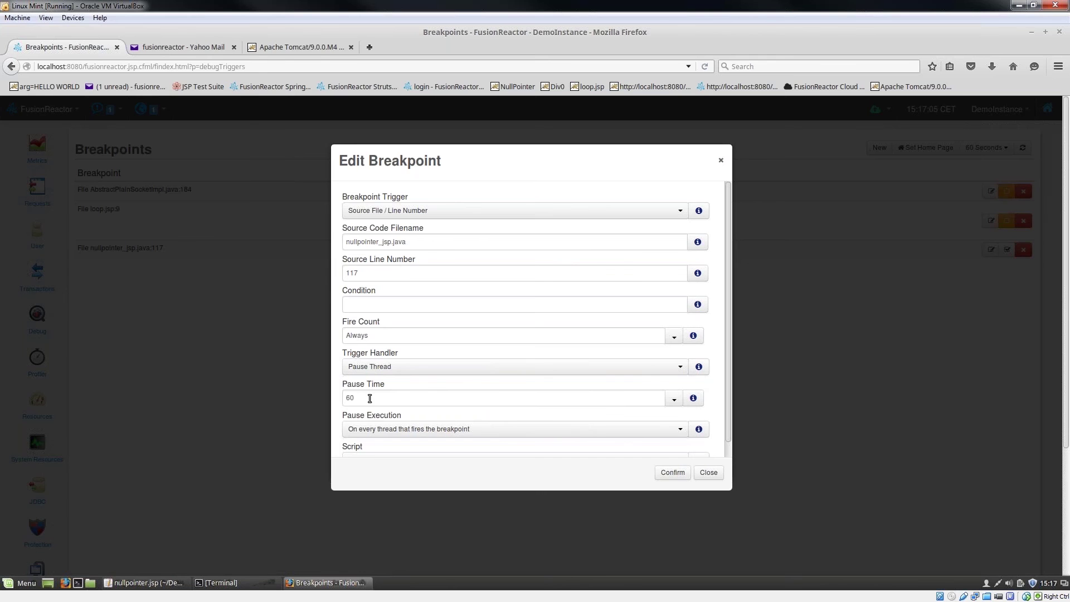
drag(359, 399, 334, 399)
text(12)
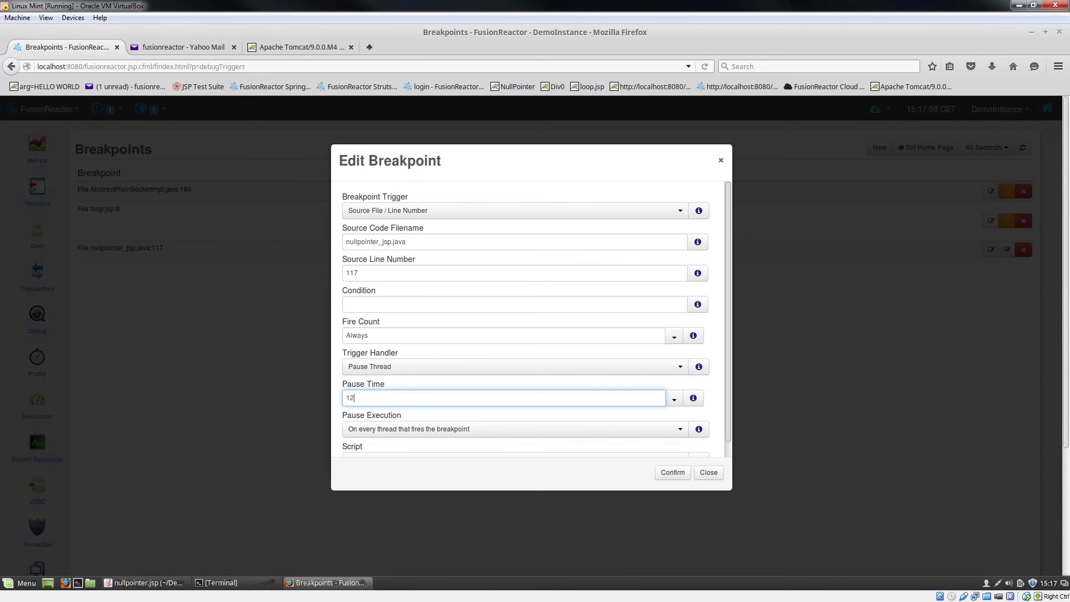
text(0)
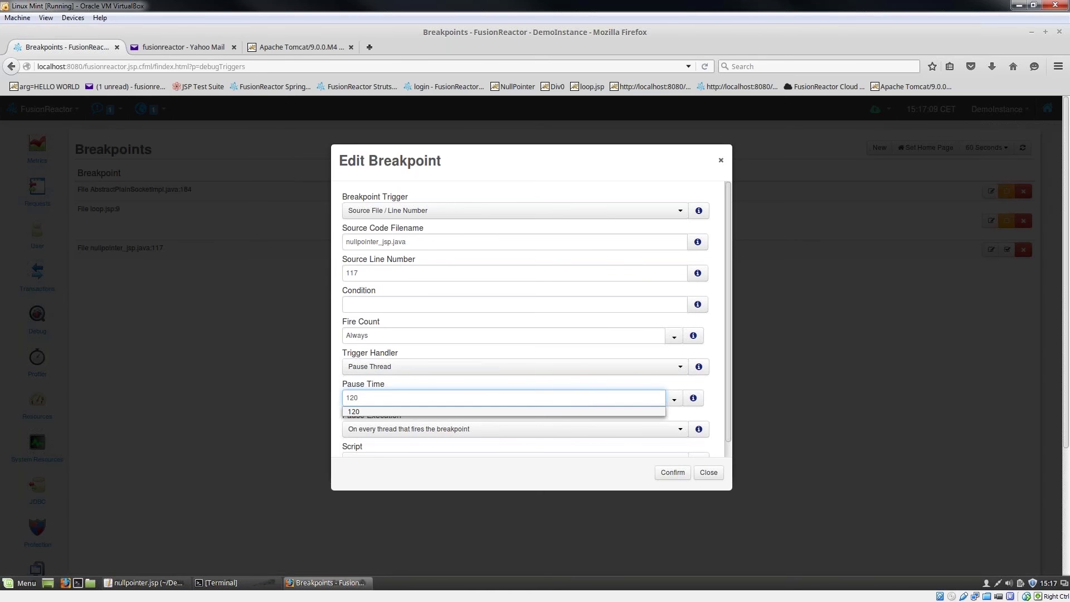
Step: Set the breakpoint's fire count to 1, confirm the edit and check its entry in the breakpoint list
click(673, 336)
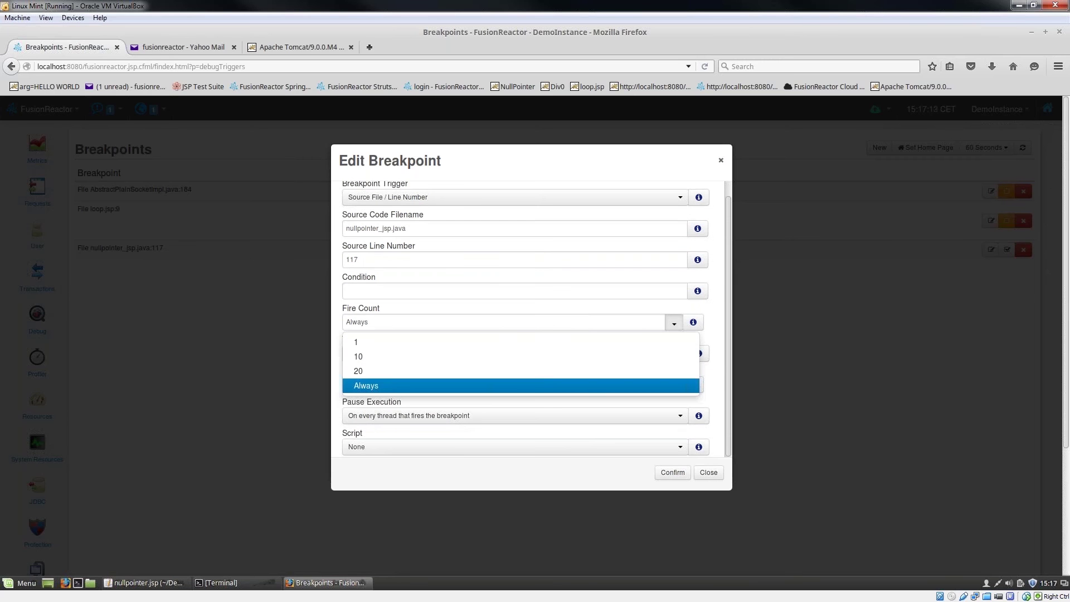
click(650, 347)
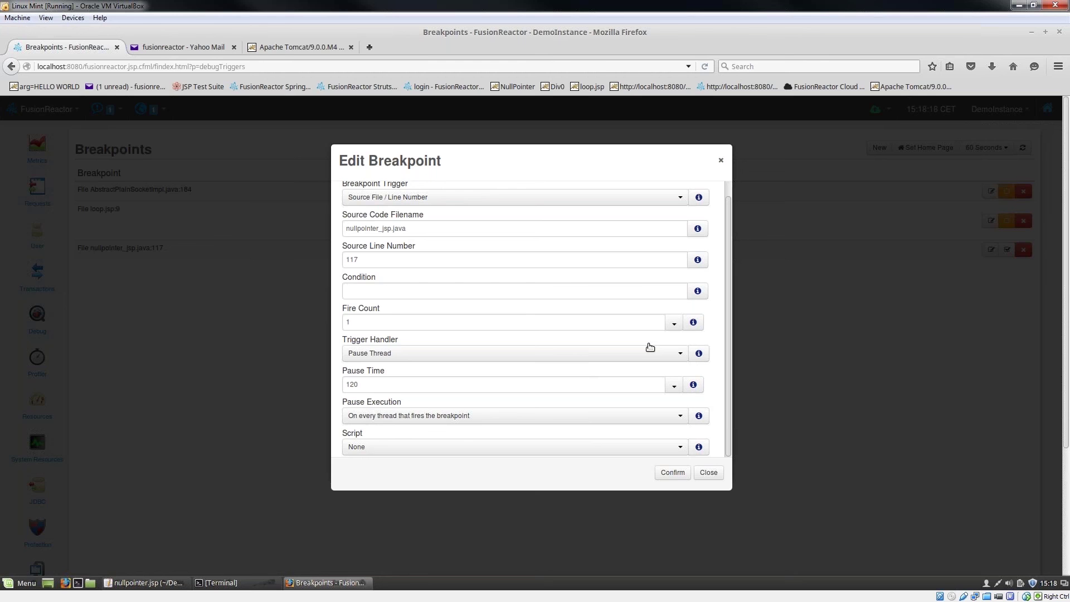
click(674, 473)
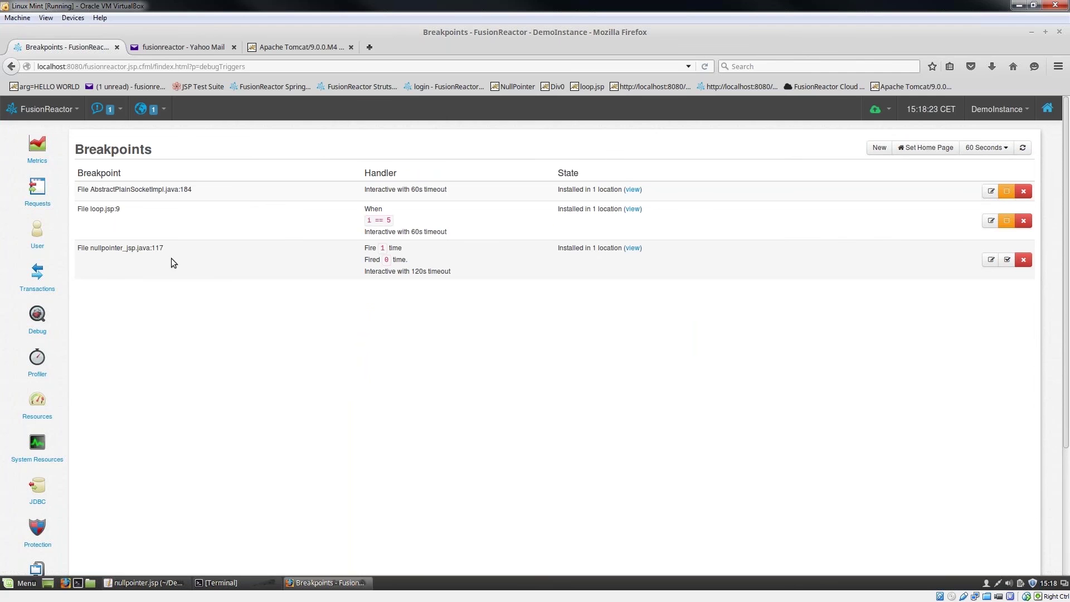
drag(74, 252, 168, 252)
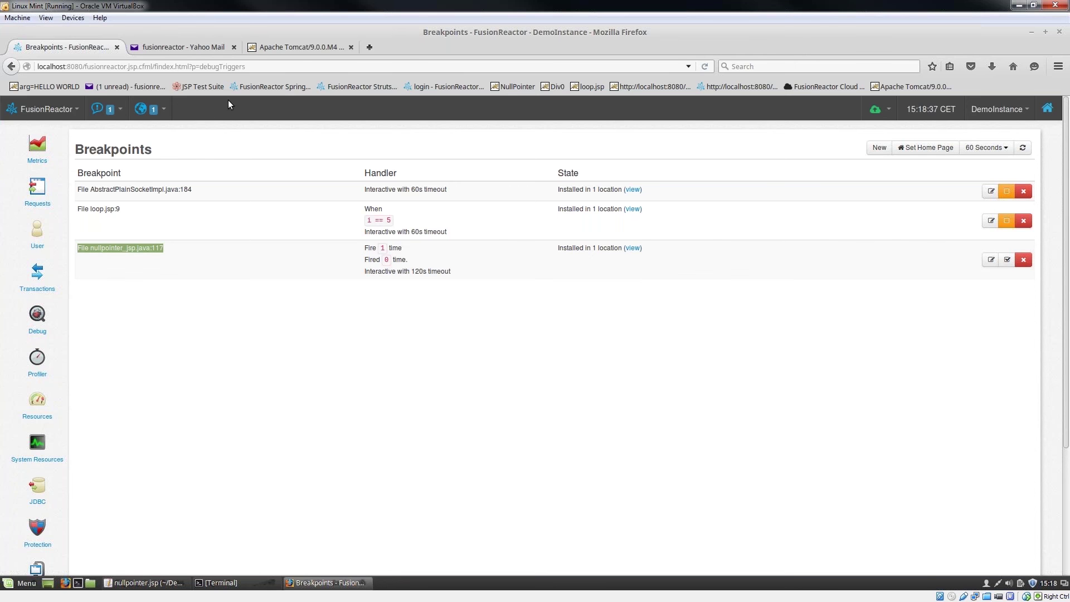
Step: Request nullpointer.jsp again without an argument to trigger the thread-pausing breakpoint
click(289, 54)
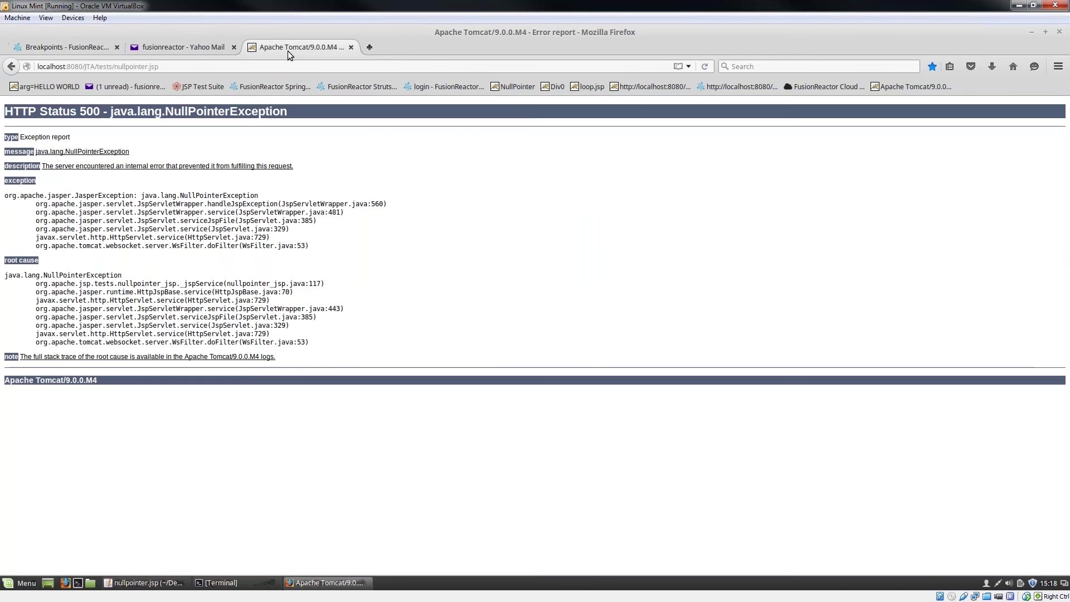
click(245, 67)
key(Return)
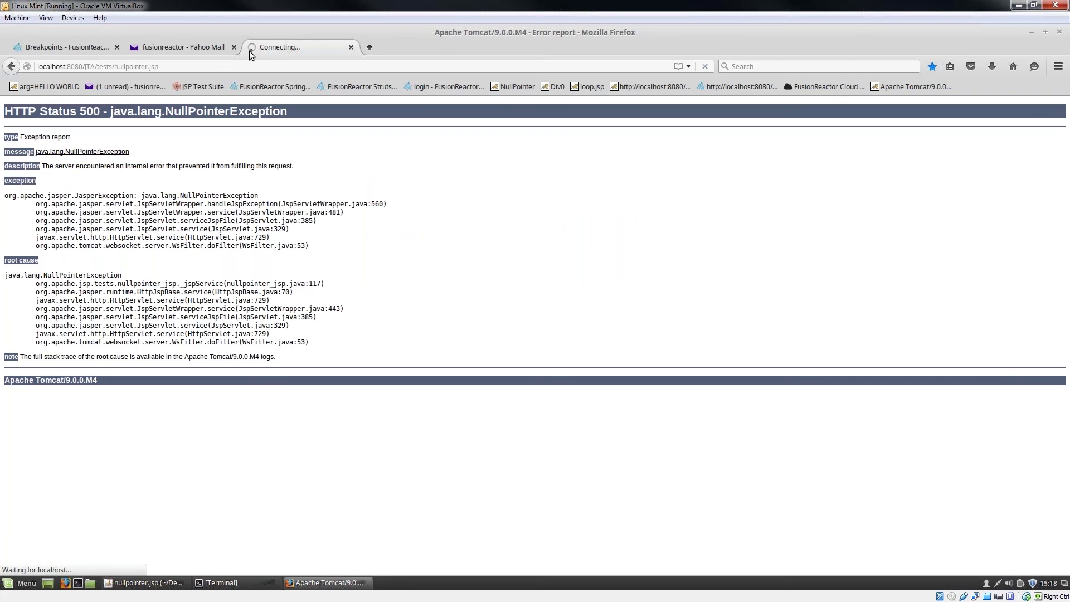
Step: Return to FusionReactor's paused threads and open the thread held at nullpointer_jsp.java:117 in the debugger
click(95, 49)
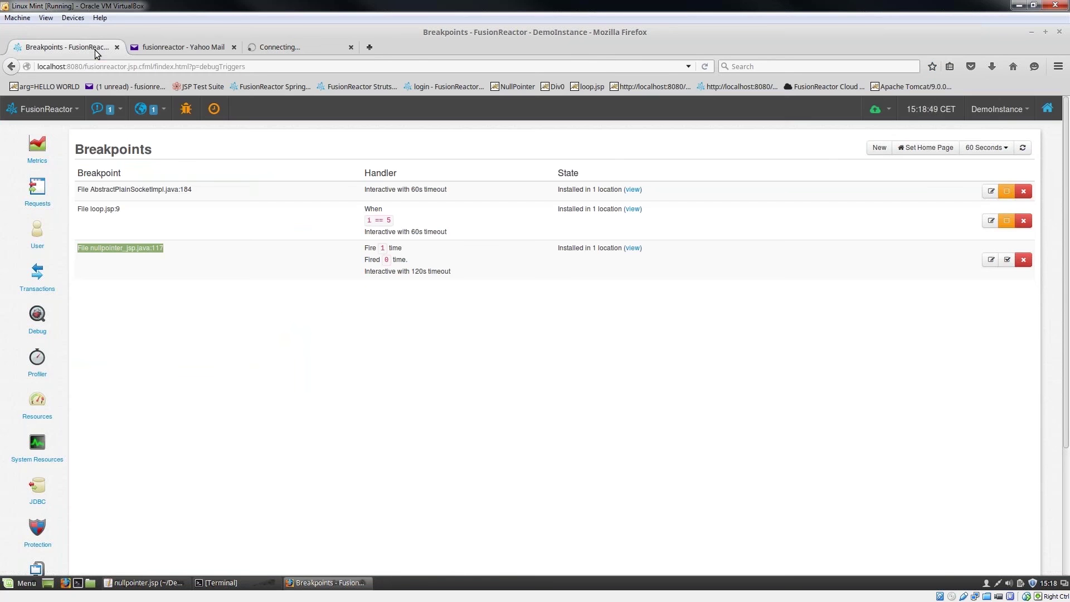
click(190, 113)
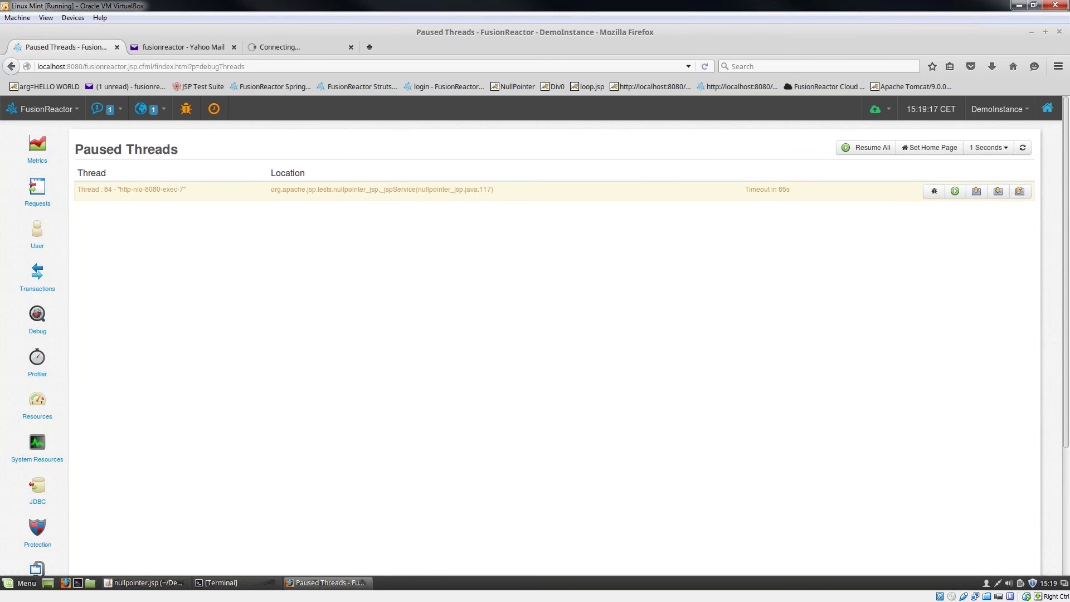
click(934, 191)
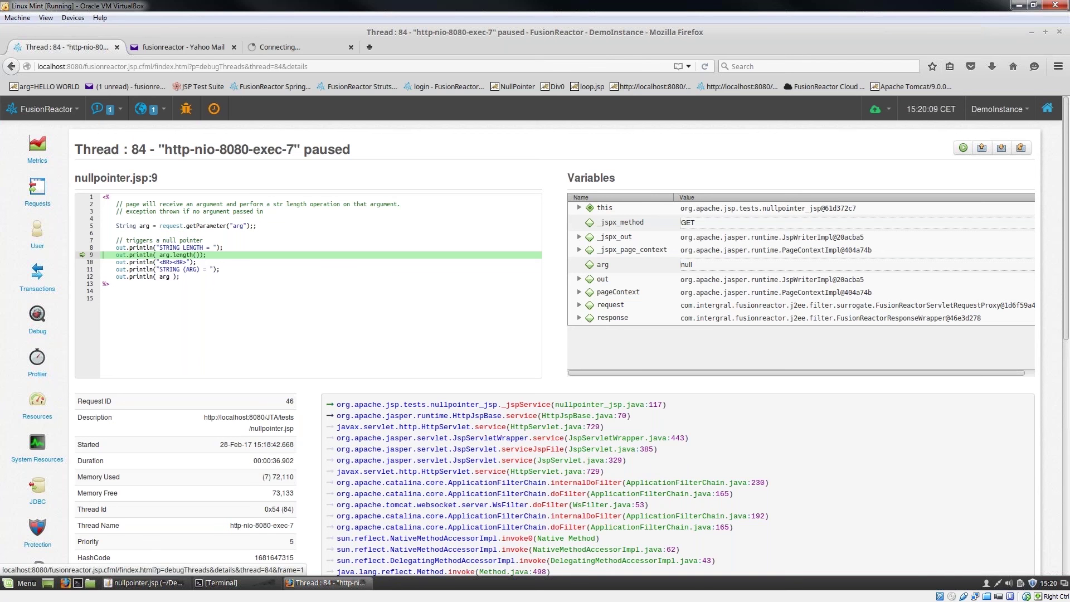
Step: Inspect the source and variables of the HttpJspBase, HttpServlet and JspServletWrapper service frames, and return to the _jspService frame
click(331, 418)
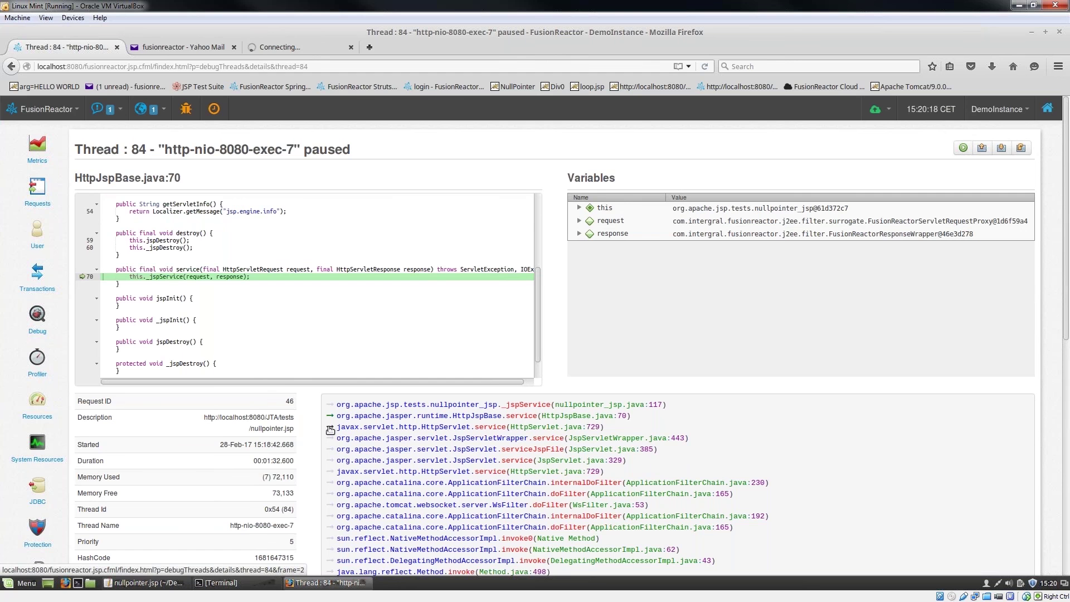
click(330, 428)
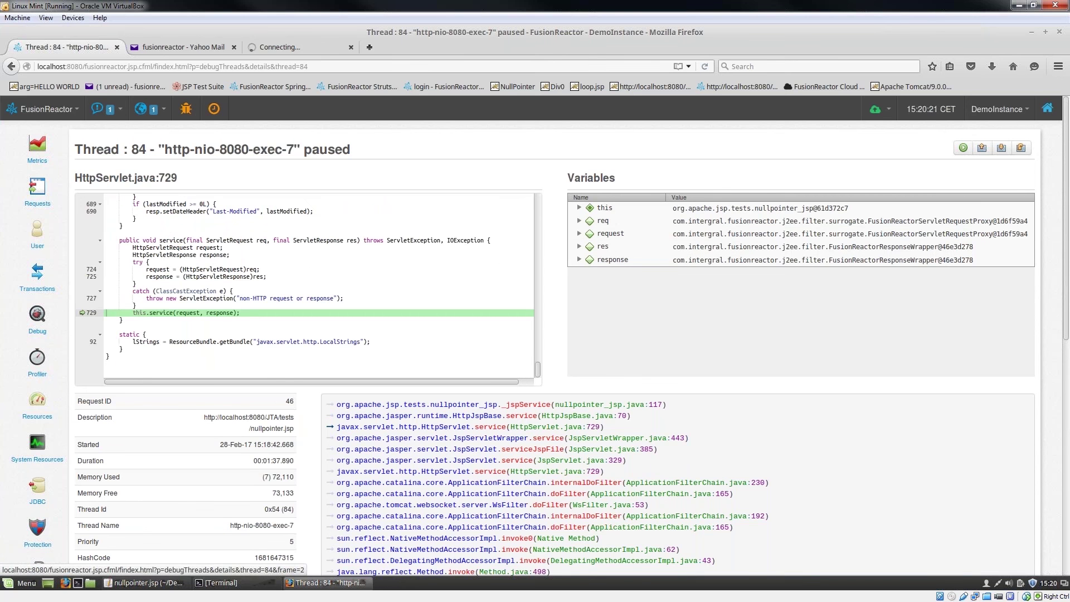
click(331, 440)
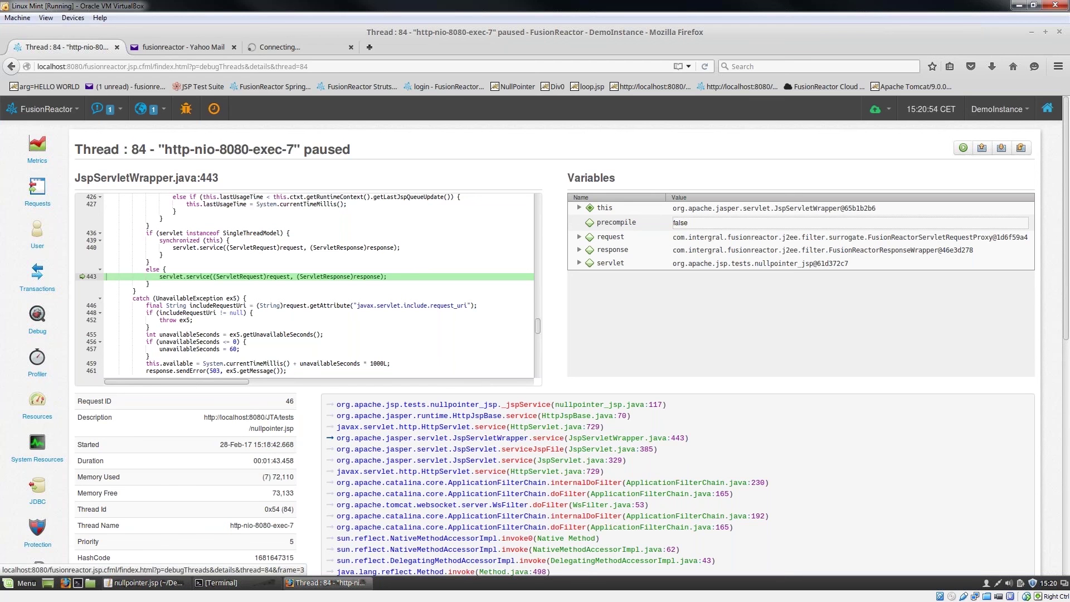
click(331, 406)
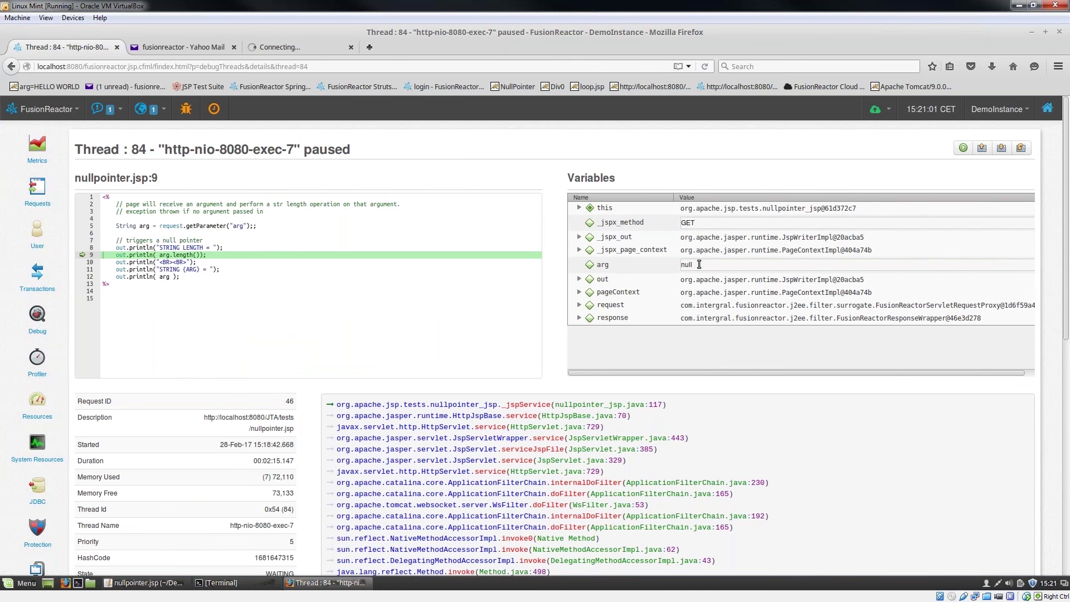
Step: Change the arg variable's value in the paused thread to HELLO FUSIONREACTOR - THIS IS GREAT
key(BackSpace)
key(BackSpace)
key(BackSpace)
text(HELLO FUSIONREACTOR - THIS IS GREAT)
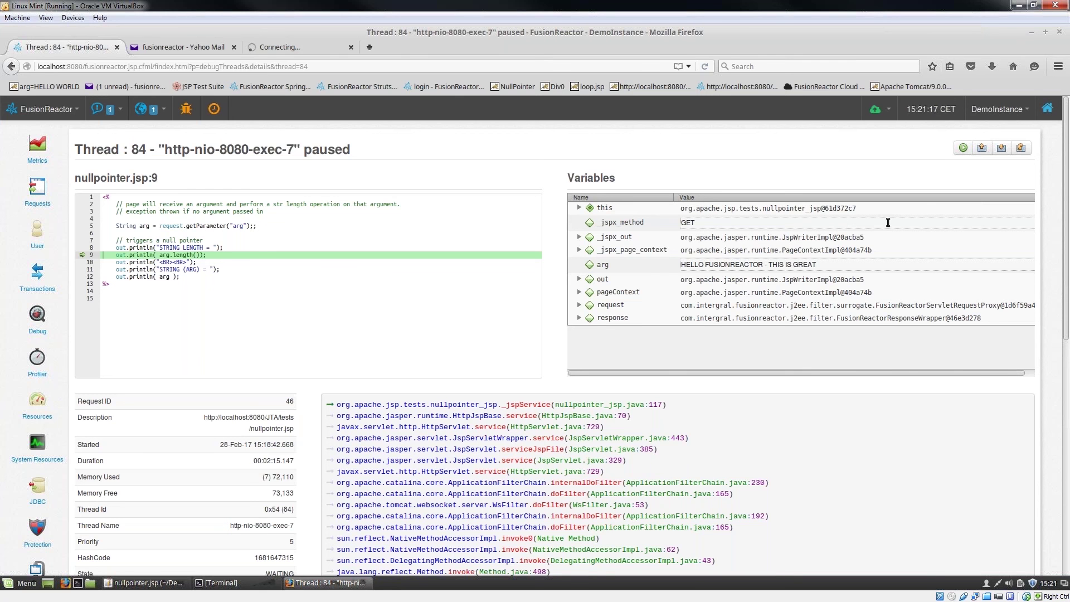
Step: Resume the paused thread and view the output of the nullpointer.jsp page
click(963, 148)
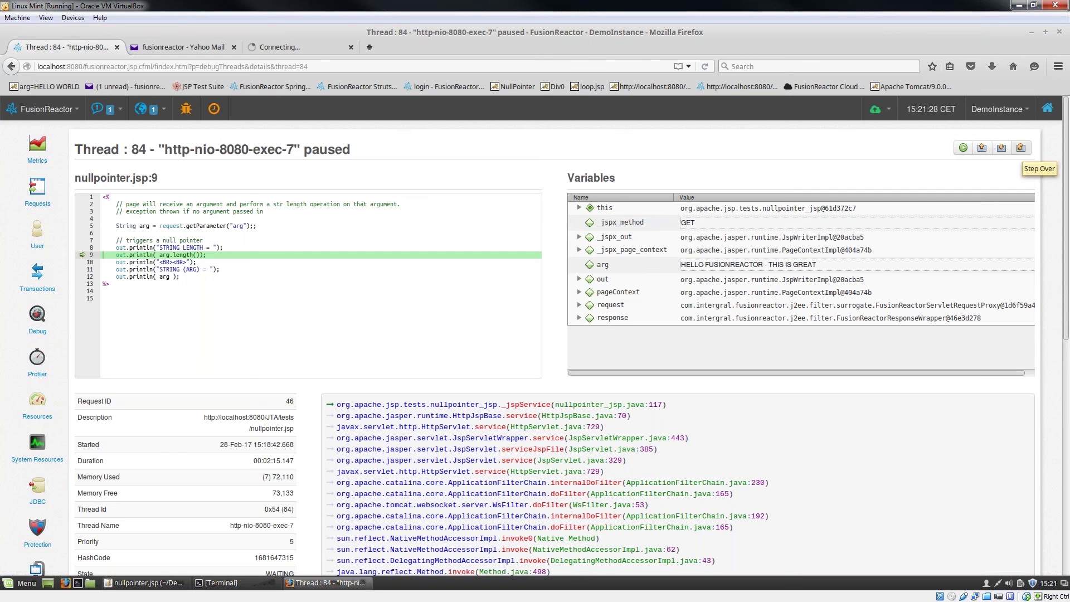
click(963, 148)
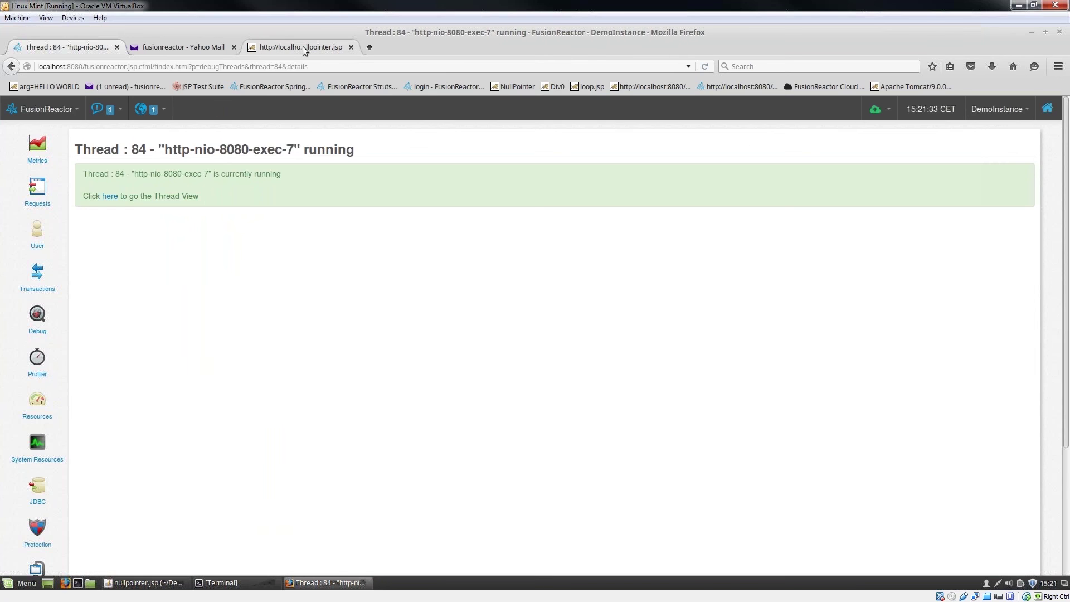
click(305, 50)
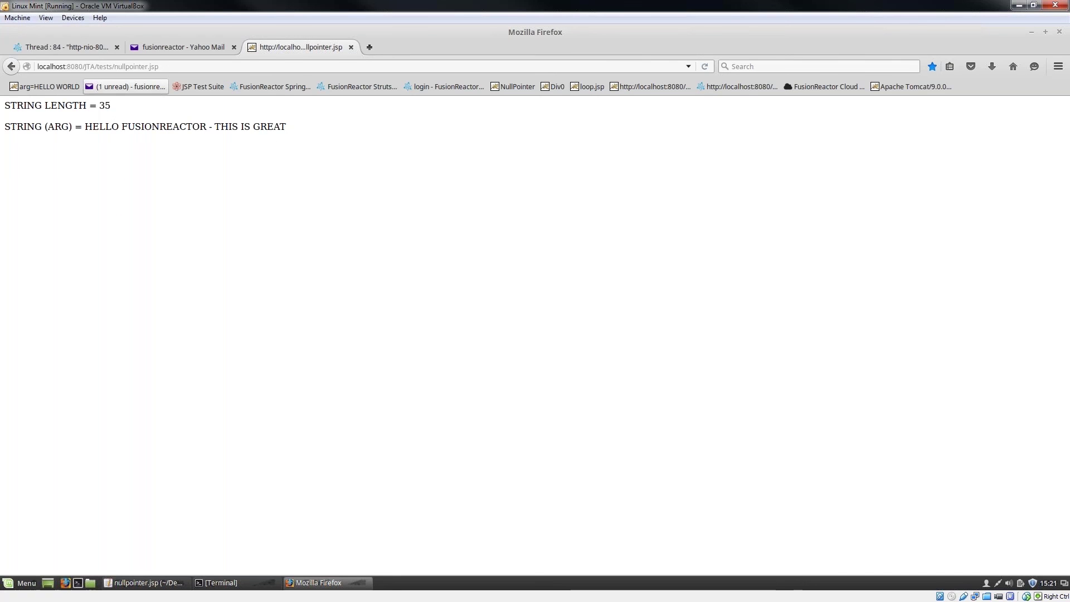
Step: Check the nullpointer_jsp.java:117 breakpoint's fired count in the Breakpoints list and request nullpointer.jsp once more
click(57, 50)
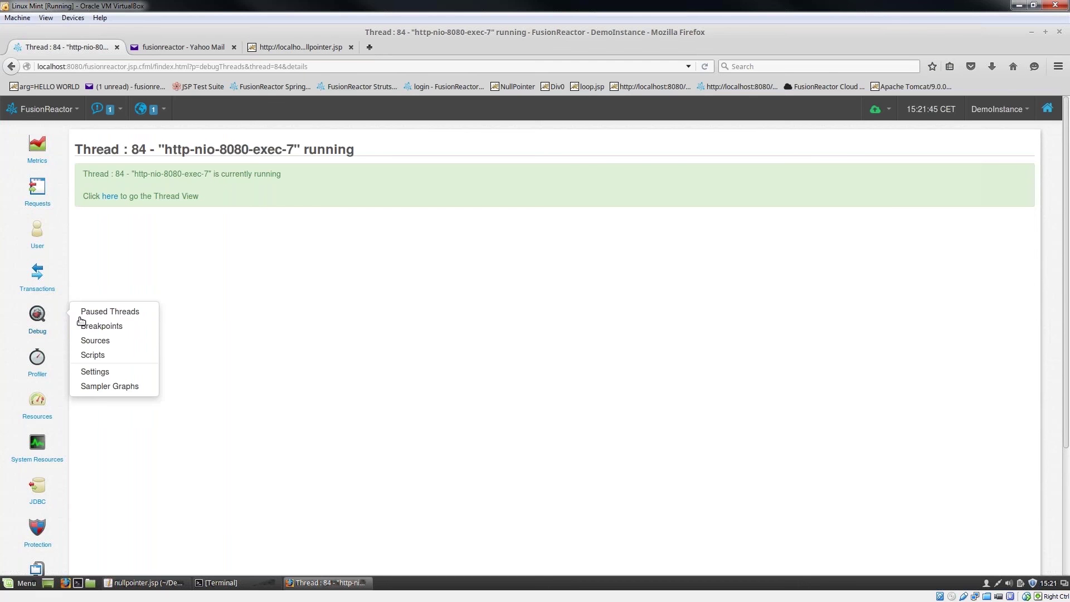
click(94, 325)
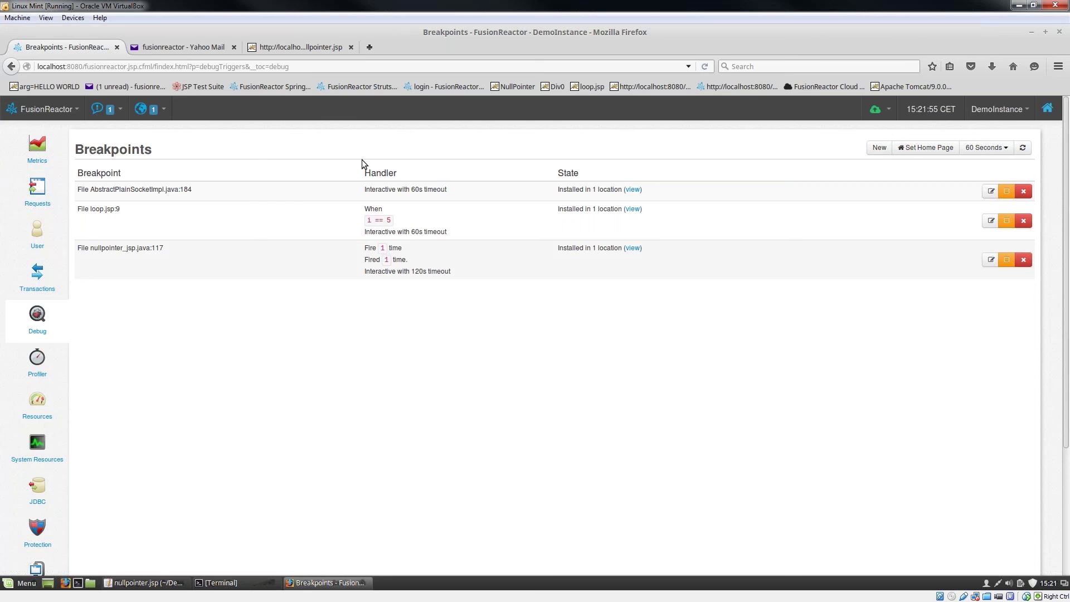
click(262, 47)
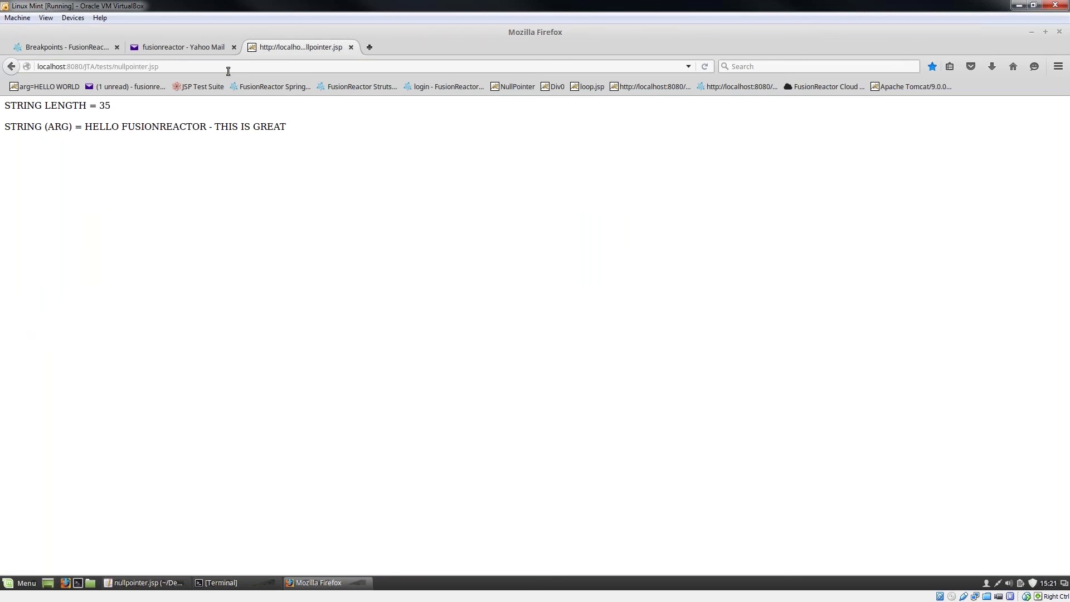
click(228, 69)
key(Return)
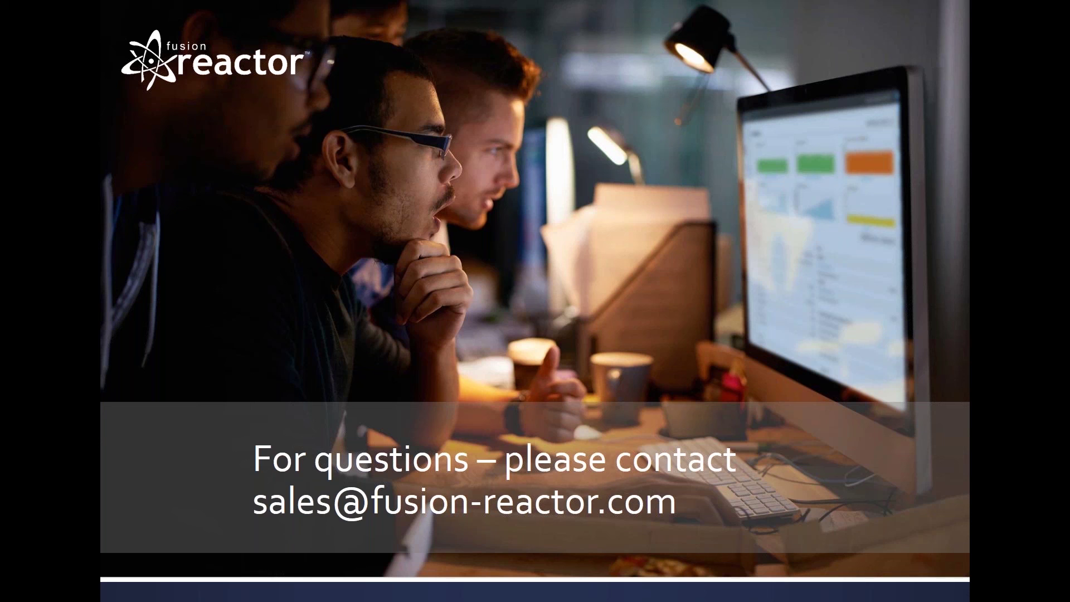
key(Right)
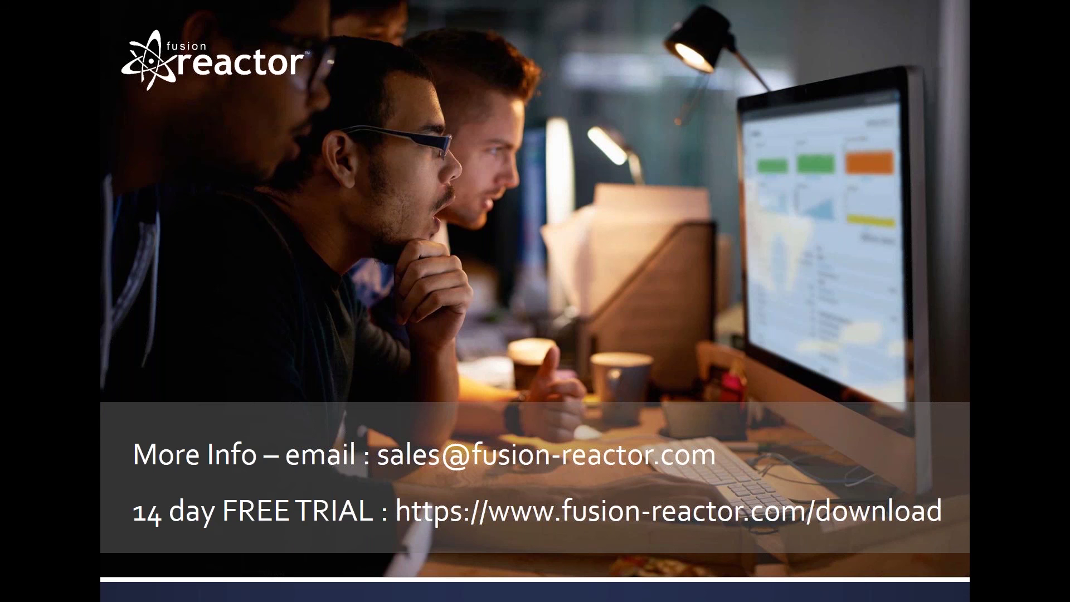